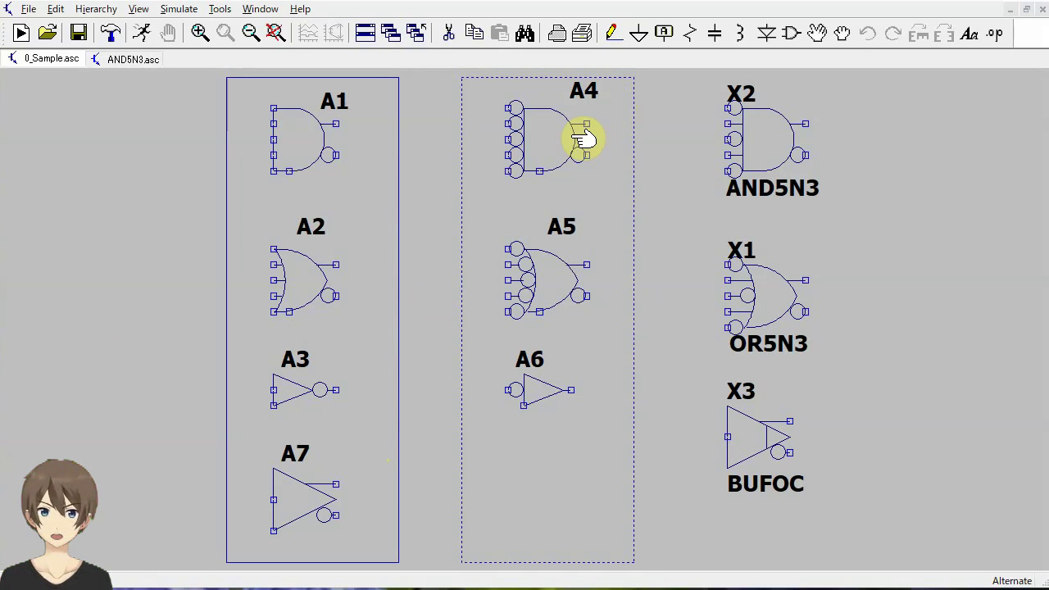
Open the symbol of AND gate A1 for editing and save it under the file name AND5N3
{"action": "right_click", "coordinate": [305, 145]}
{"action": "left_click", "coordinate": [429, 201]}
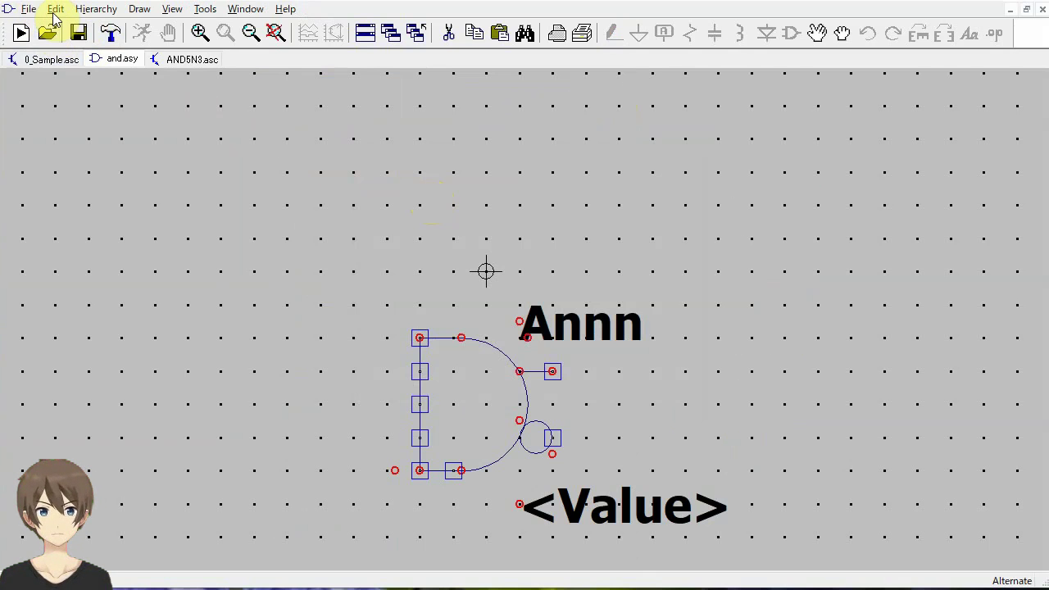
{"action": "left_click", "coordinate": [28, 9]}
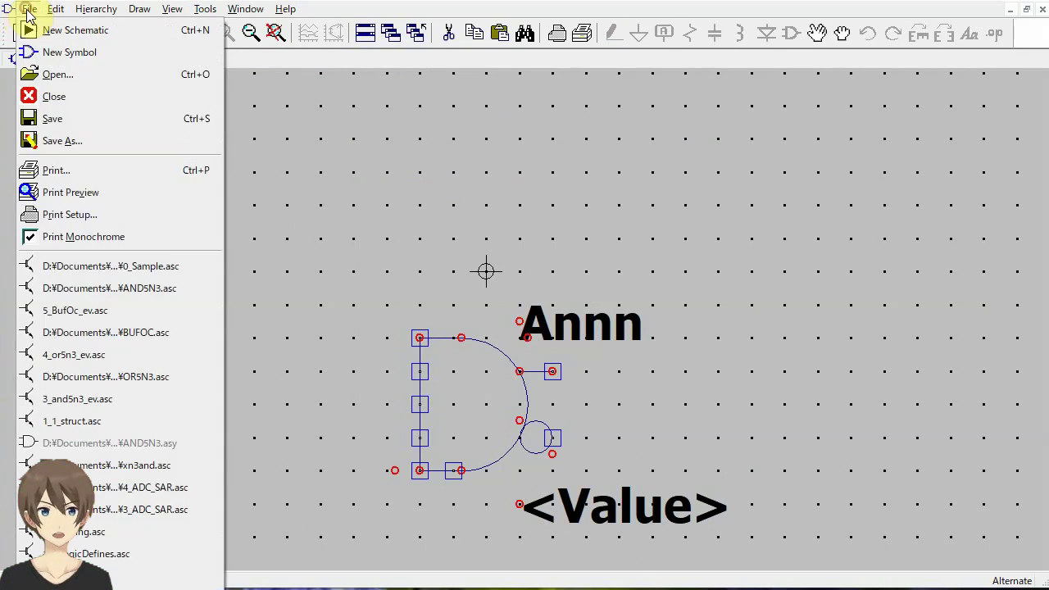
{"action": "left_click", "coordinate": [55, 141]}
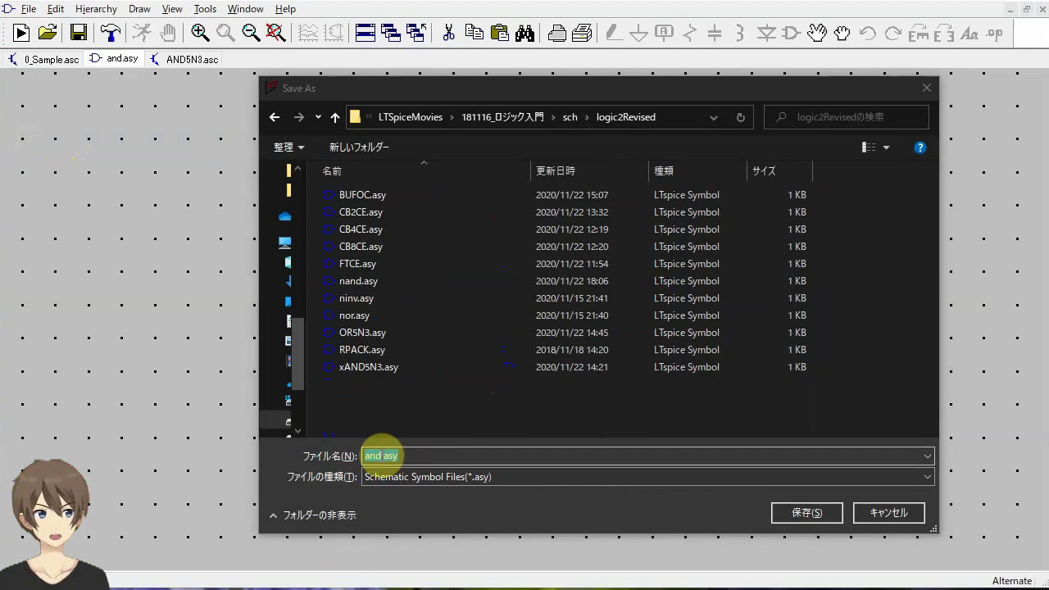
{"action": "type", "text": "AND5N3"}
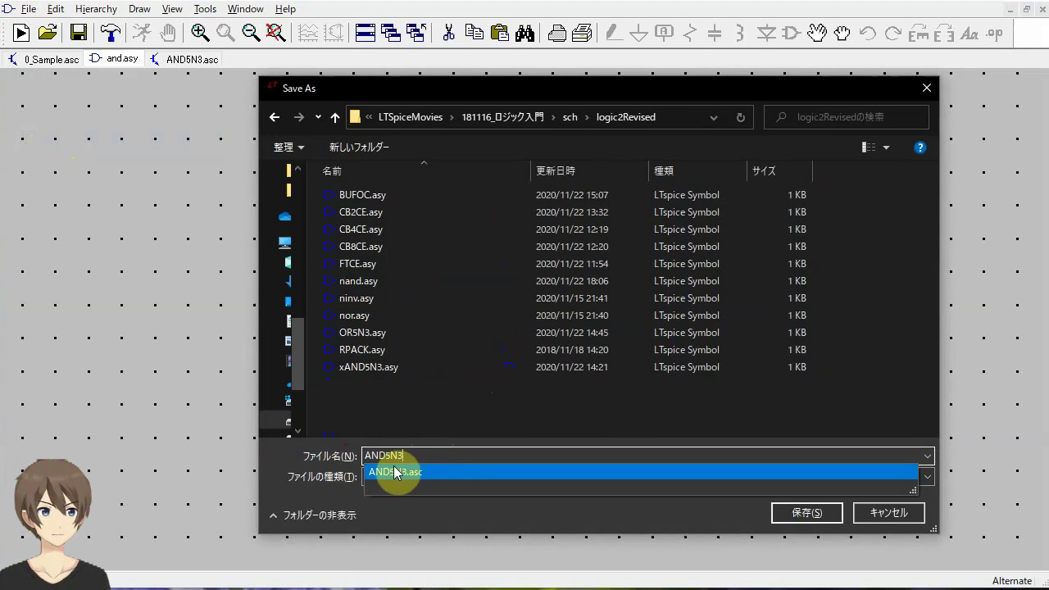
{"action": "left_click", "coordinate": [805, 515]}
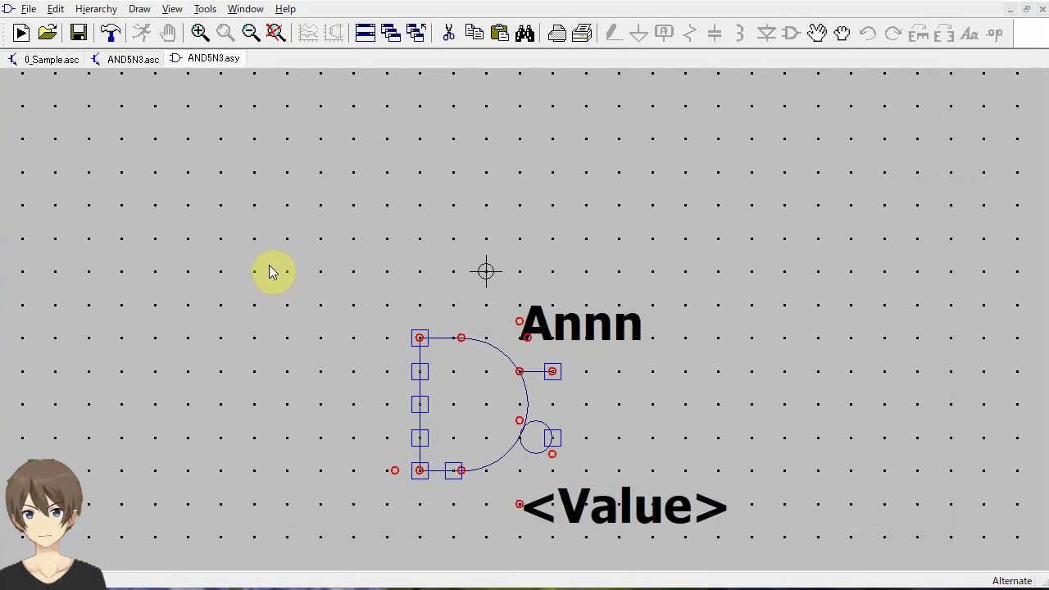
Switch to the AND5N3 schematic and open its linked symbol from the sheet hierarchy
{"action": "left_click", "coordinate": [131, 59]}
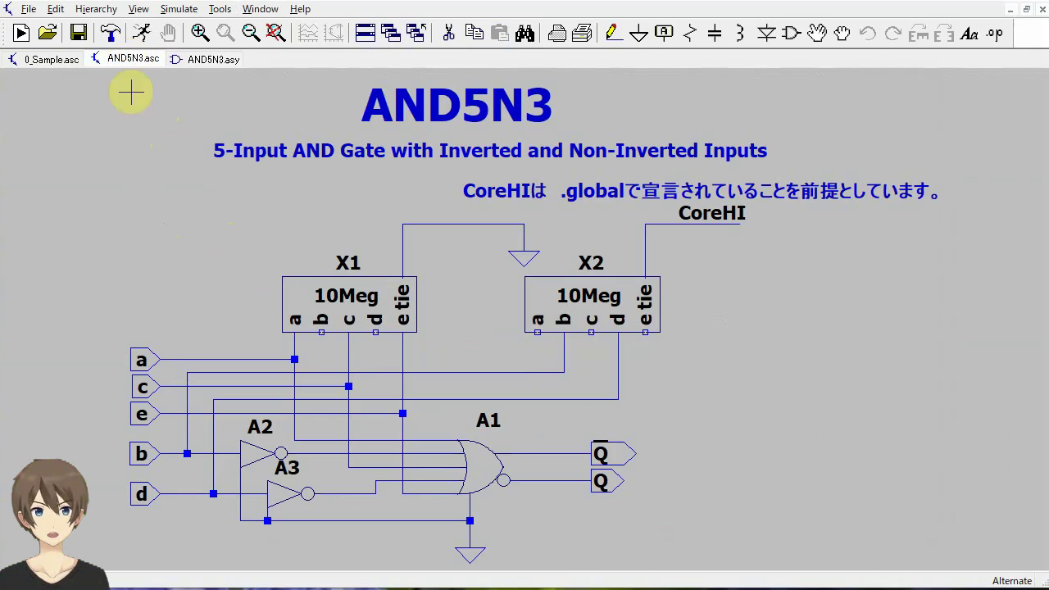
{"action": "left_click", "coordinate": [102, 9]}
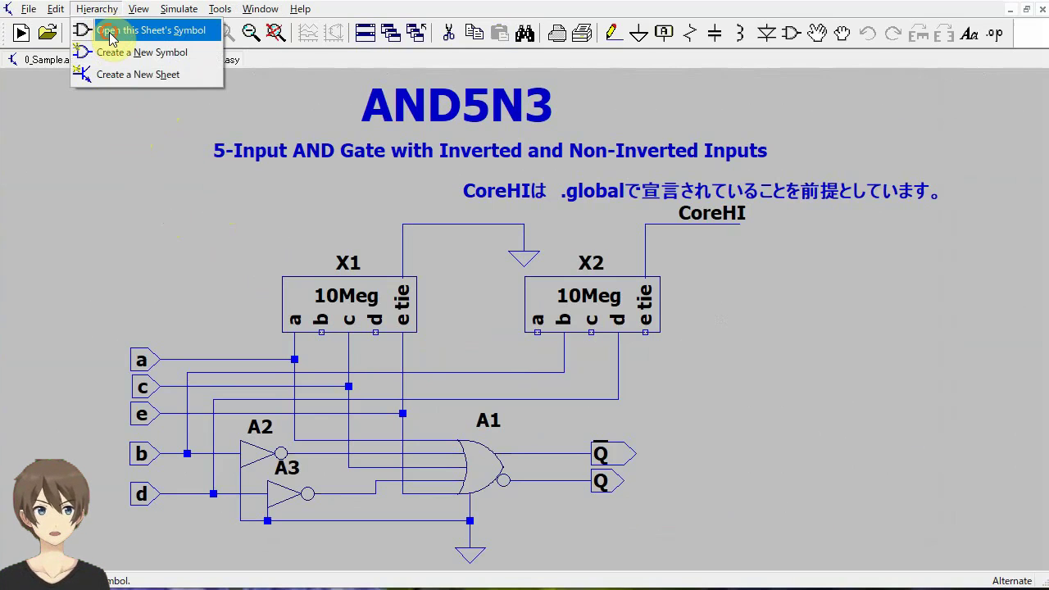
{"action": "left_click", "coordinate": [112, 38]}
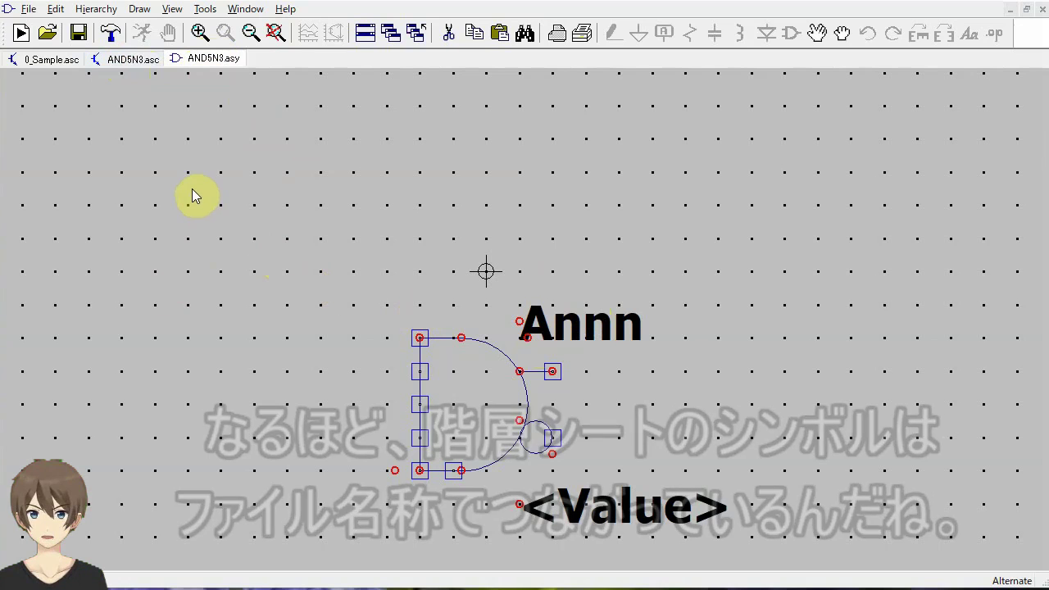
Clear the Prefix and SpiceModel values in the AND5N3 symbol's attributes
{"action": "right_click", "coordinate": [218, 219]}
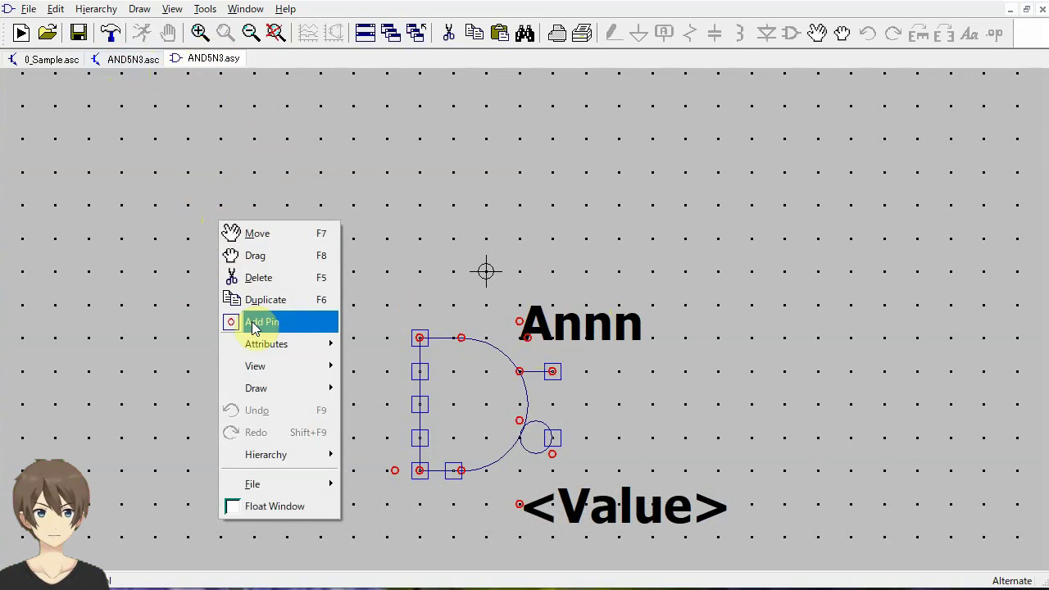
{"action": "mouse_move", "coordinate": [252, 345]}
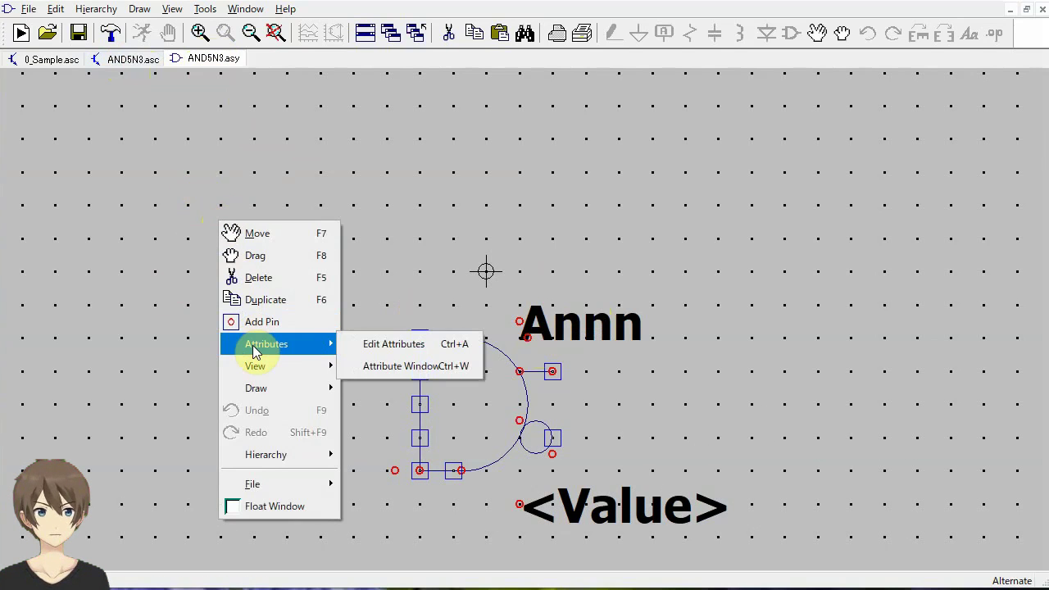
{"action": "left_click", "coordinate": [380, 349]}
{"action": "left_click_drag", "start_coordinate": [336, 412], "coordinate": [422, 498]}
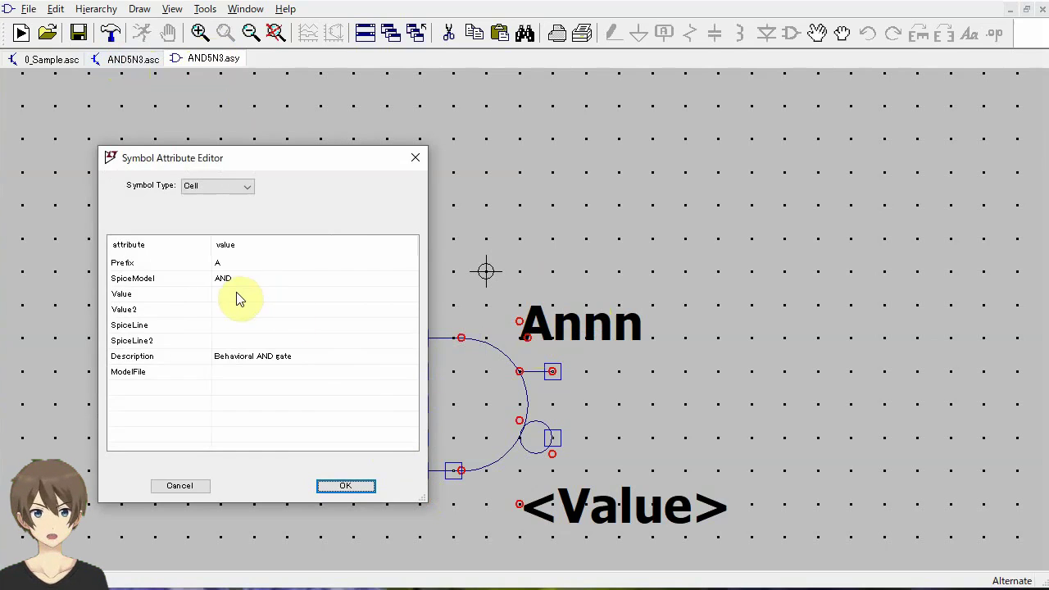
{"action": "left_click", "coordinate": [219, 263]}
{"action": "left_click", "coordinate": [222, 263]}
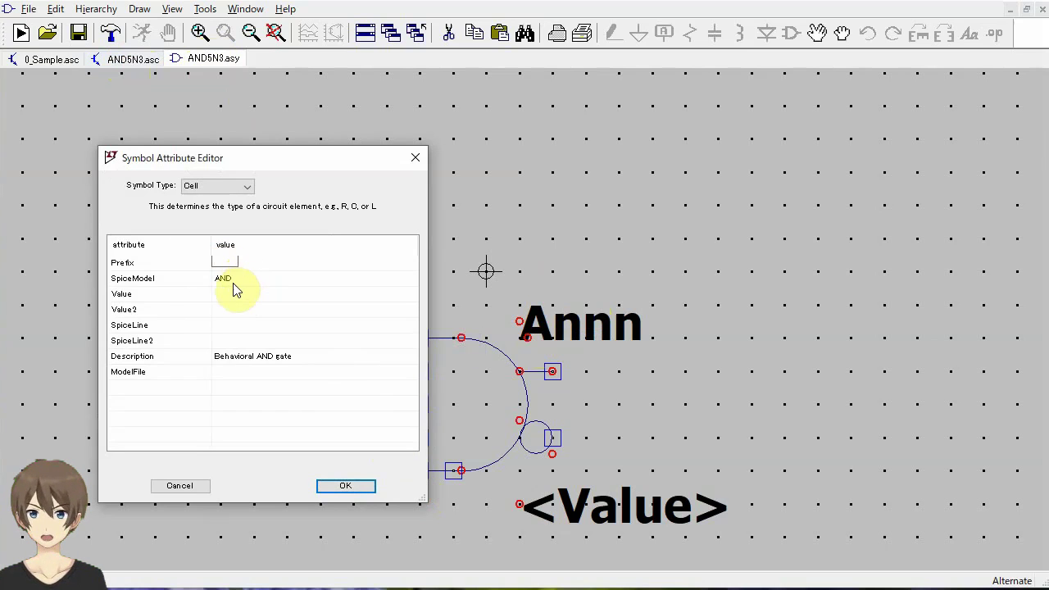
{"action": "left_click", "coordinate": [235, 280]}
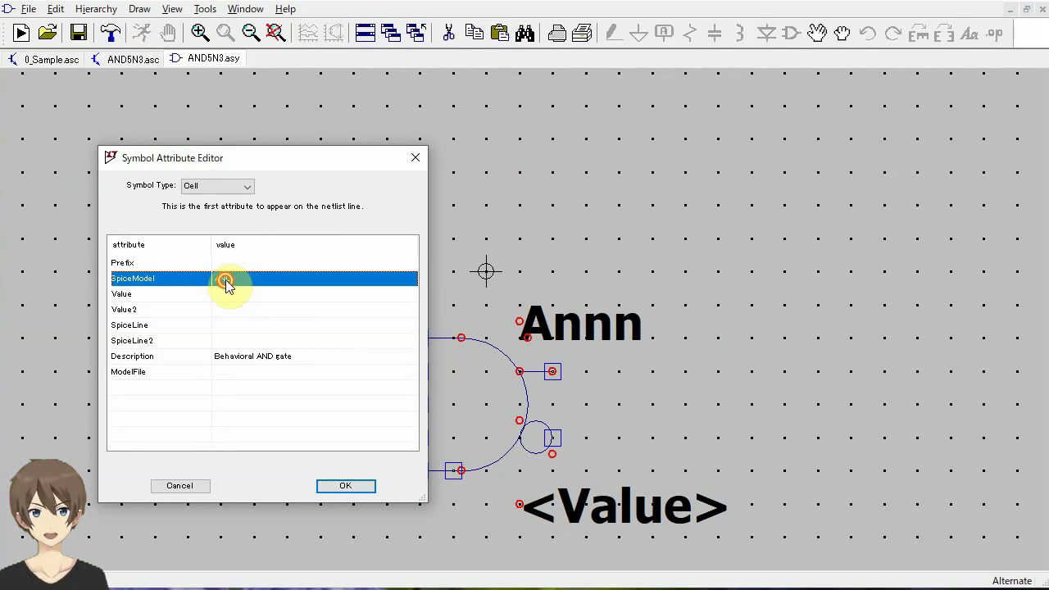
{"action": "left_click", "coordinate": [226, 279]}
{"action": "key", "text": "Delete"}
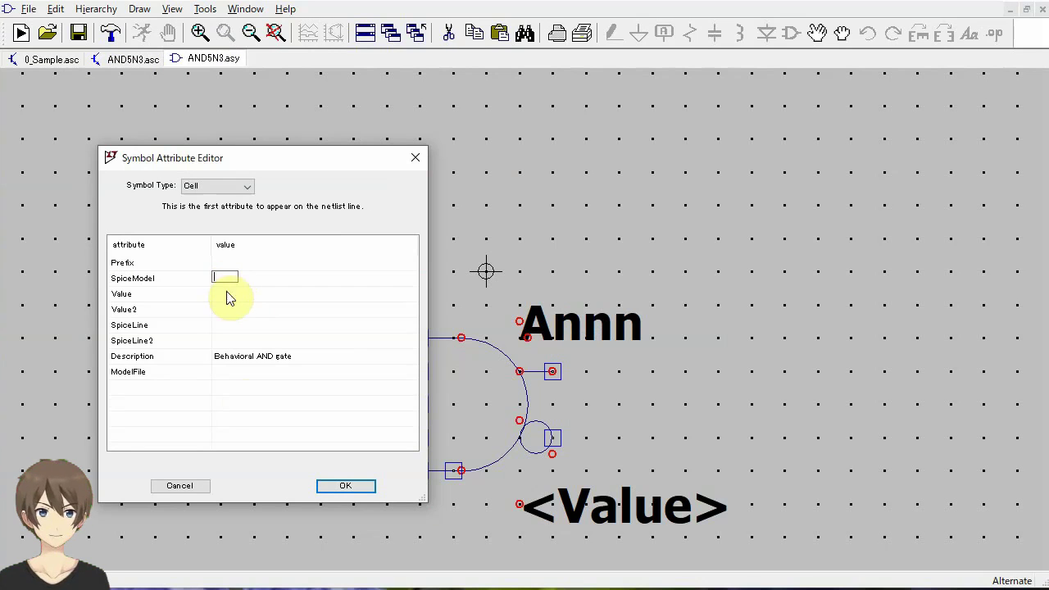
{"action": "left_click", "coordinate": [339, 490]}
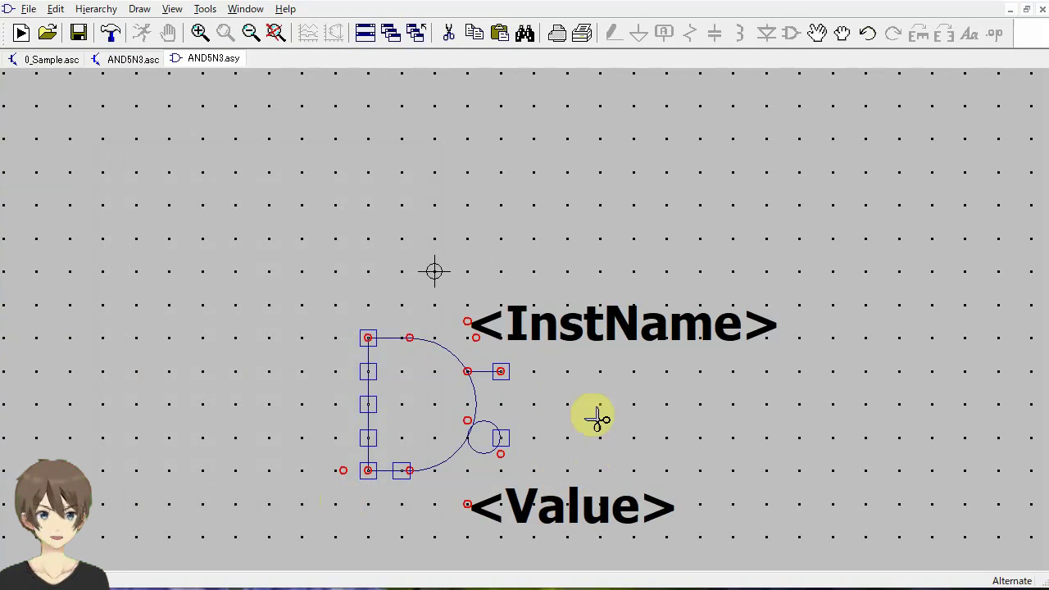
Delete the <Value> label below the gate symbol
{"action": "key", "text": "Delete"}
{"action": "left_click", "coordinate": [567, 502]}
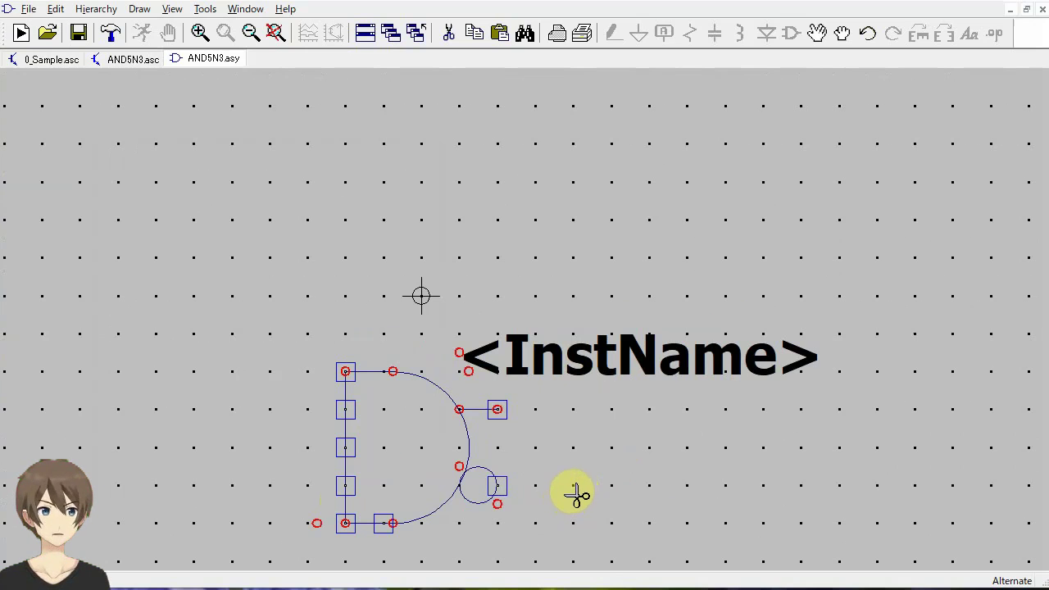
{"action": "right_click", "coordinate": [449, 535]}
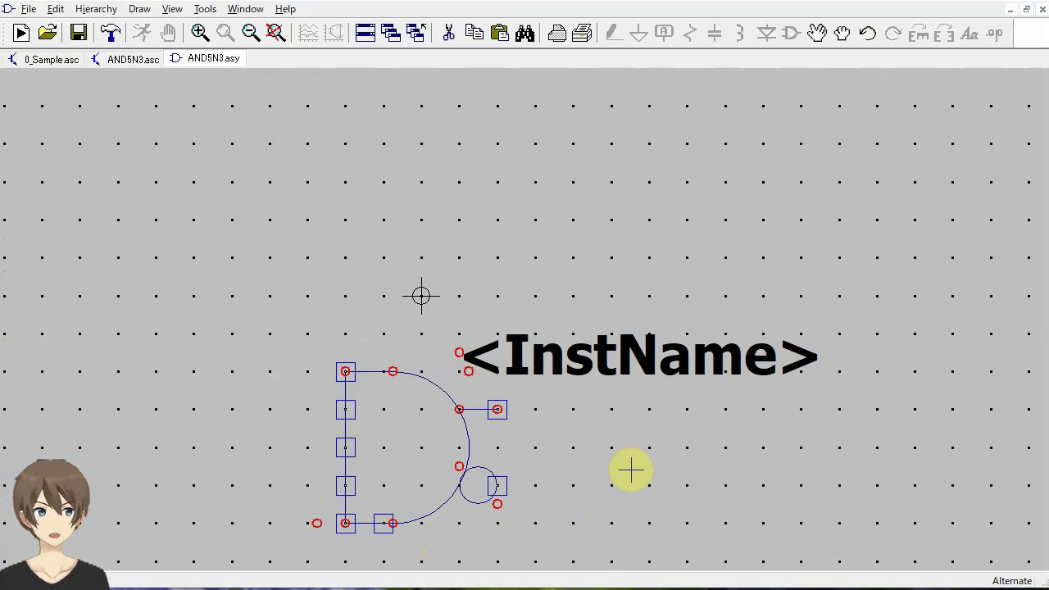
Add the text "AND5N3" to the symbol, placed just below the gate body with left justification and default font size
{"action": "right_click", "coordinate": [604, 412]}
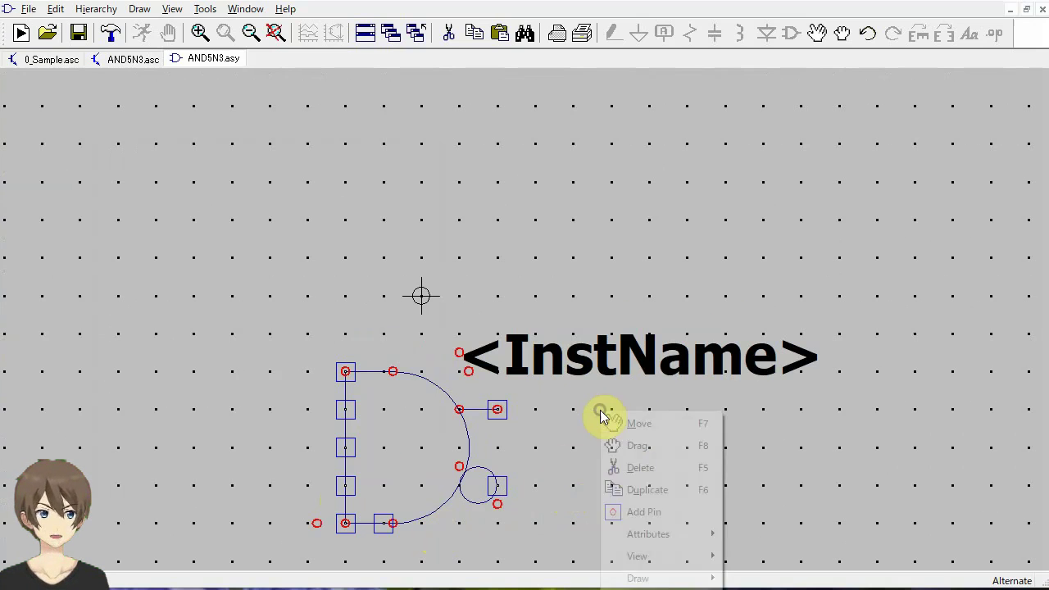
{"action": "right_click", "coordinate": [265, 130]}
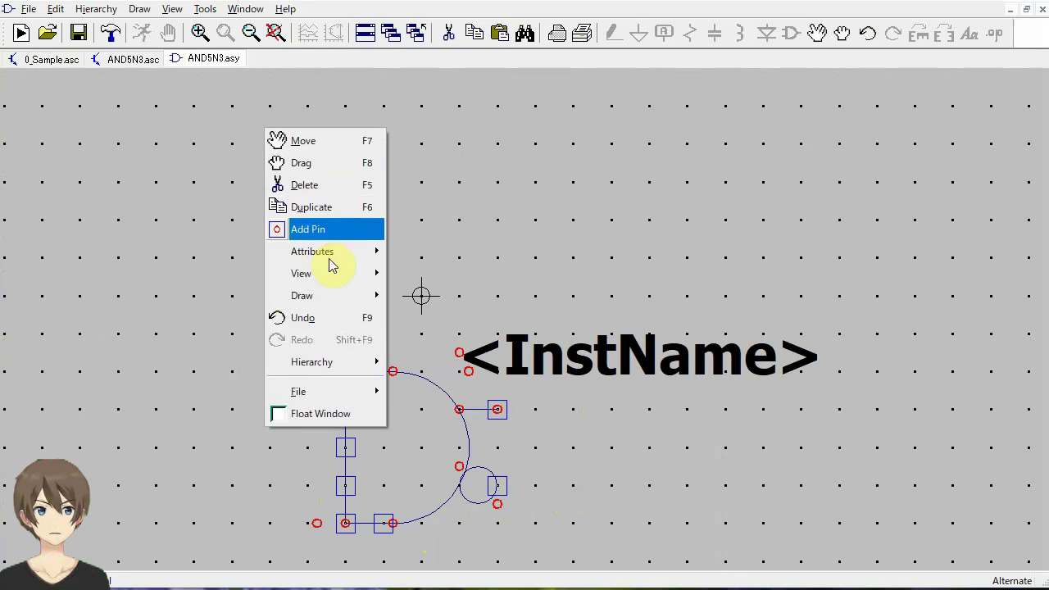
{"action": "mouse_move", "coordinate": [334, 295]}
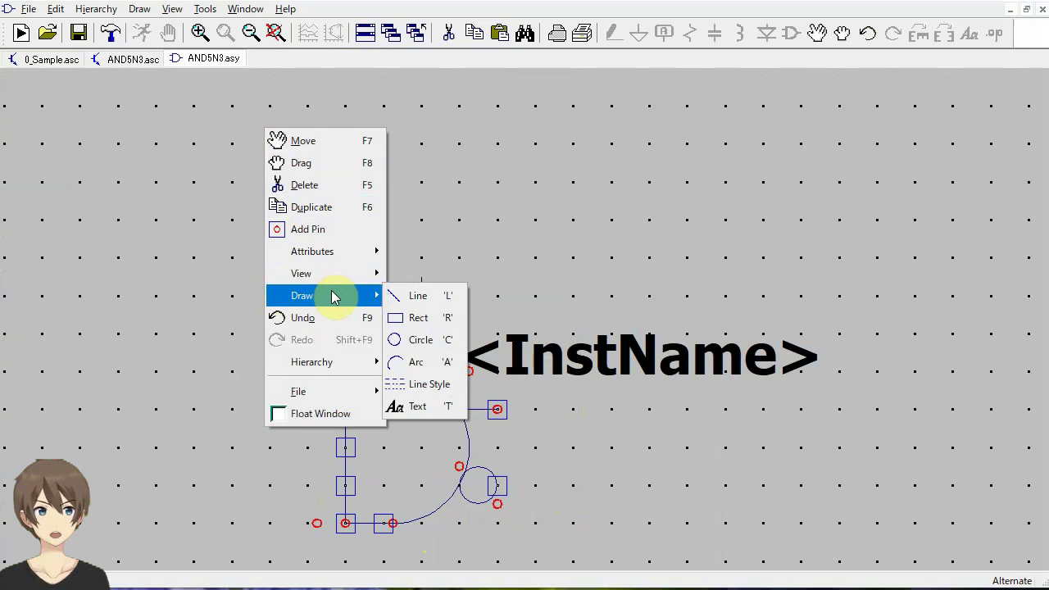
{"action": "left_click", "coordinate": [415, 409]}
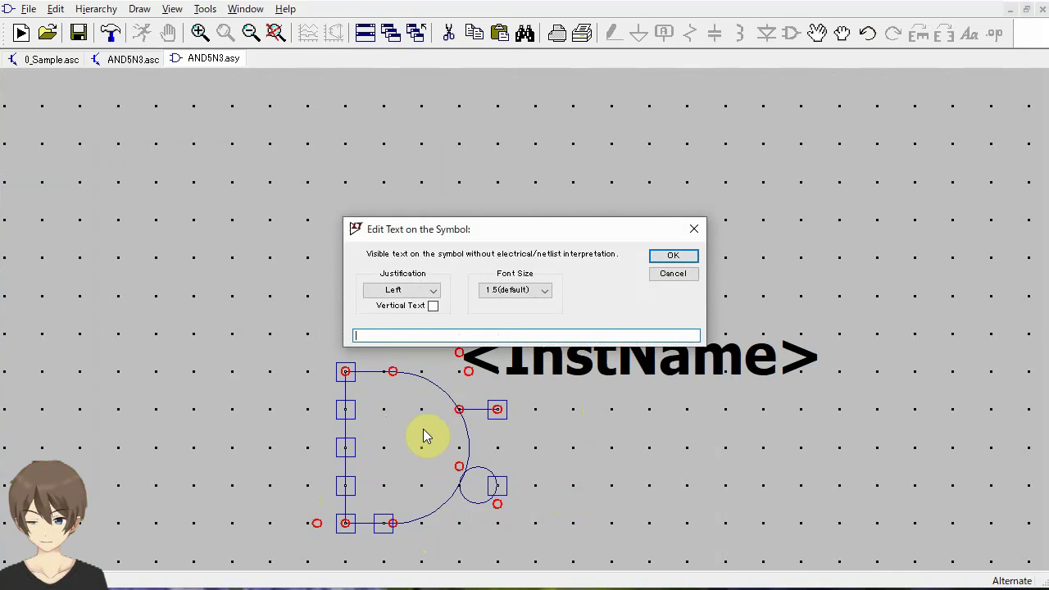
{"action": "type", "text": "AND5N3"}
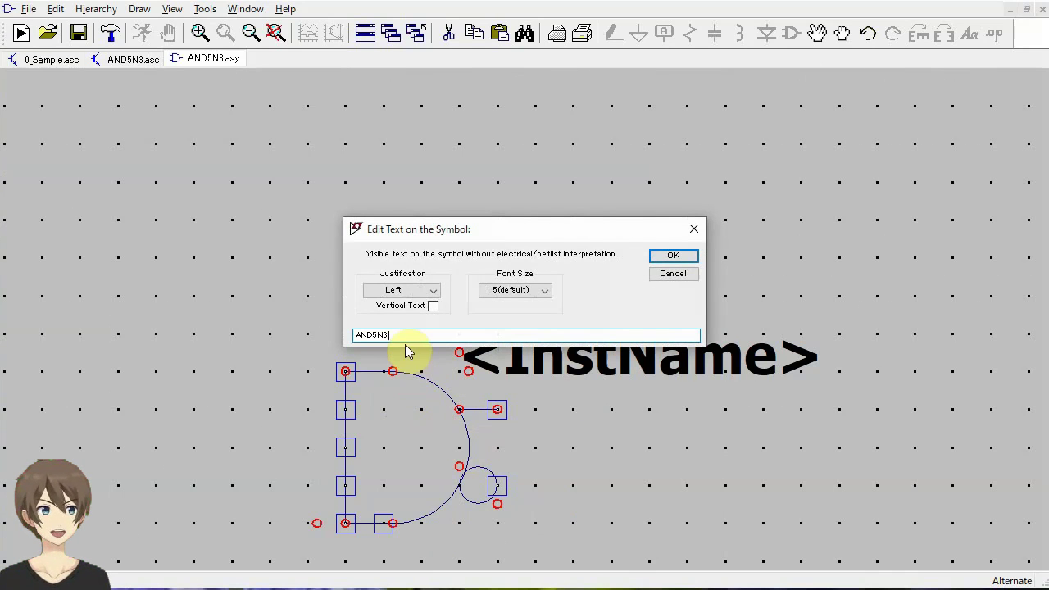
{"action": "left_click", "coordinate": [671, 258]}
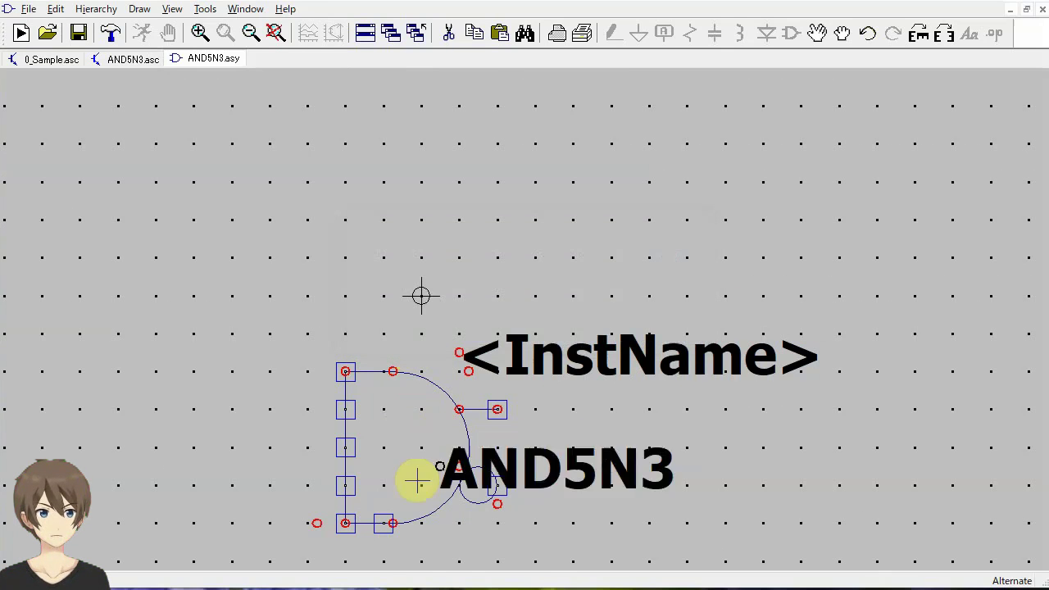
{"action": "left_click", "coordinate": [345, 563]}
Move the <InstName> label just above the gate body, aligned with the body's left edge
{"action": "scroll", "coordinate": [345, 563], "scroll_direction": "down", "scroll_amount": 1}
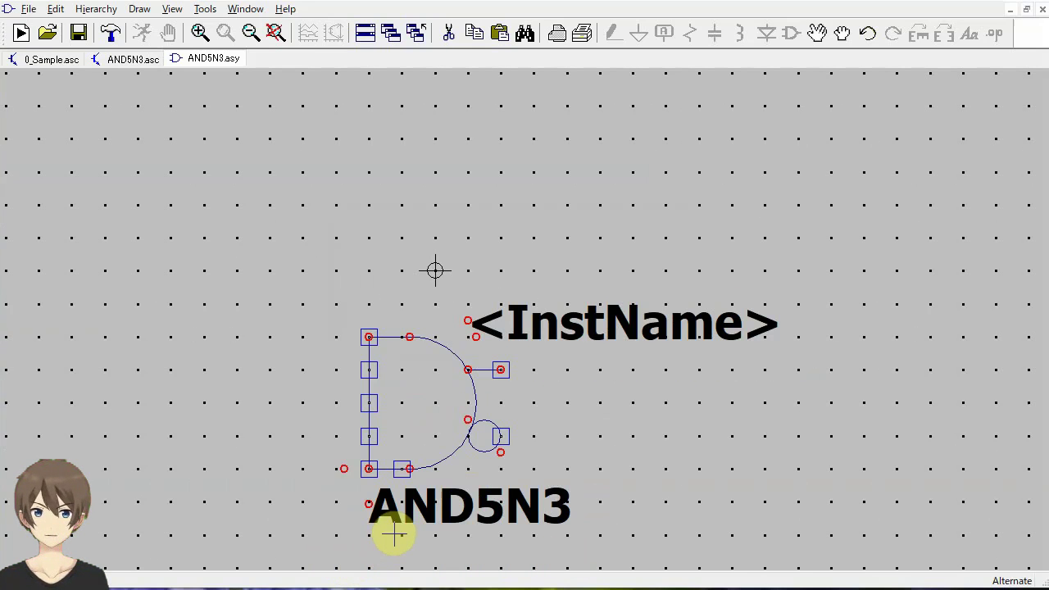
{"action": "key", "text": "F7"}
{"action": "left_click", "coordinate": [667, 330]}
{"action": "left_click", "coordinate": [569, 313]}
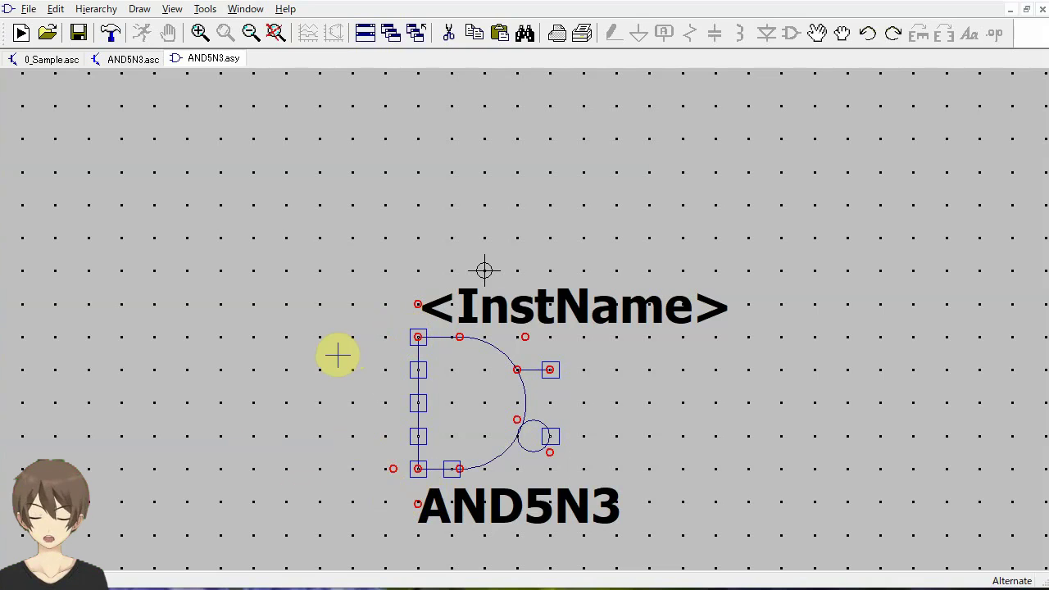
Move the five input pins one grid step left, away from the gate body
{"action": "key", "text": "F7"}
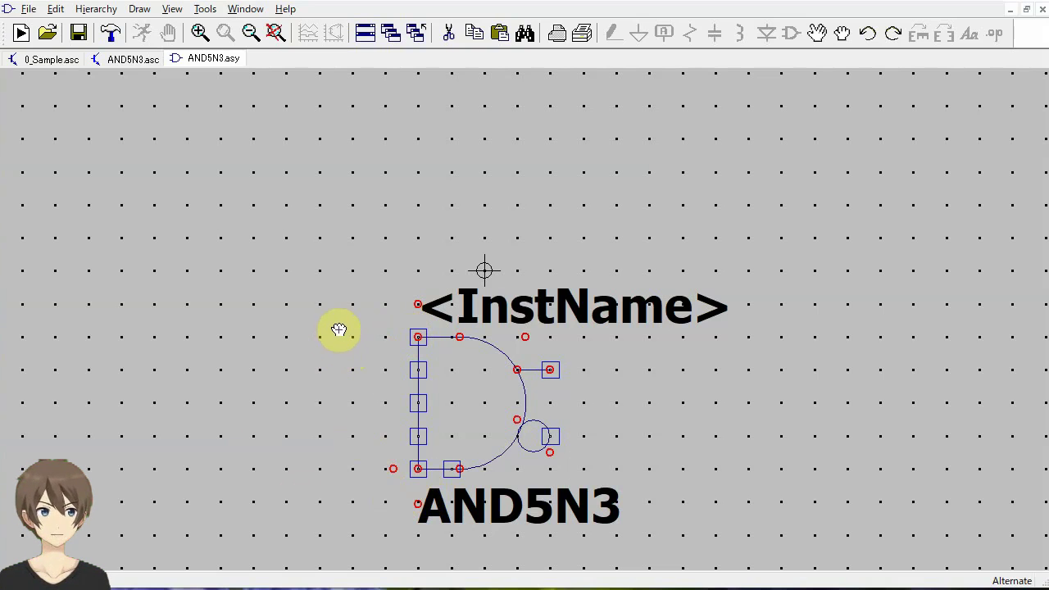
{"action": "left_click", "coordinate": [412, 331]}
{"action": "left_click", "coordinate": [390, 332]}
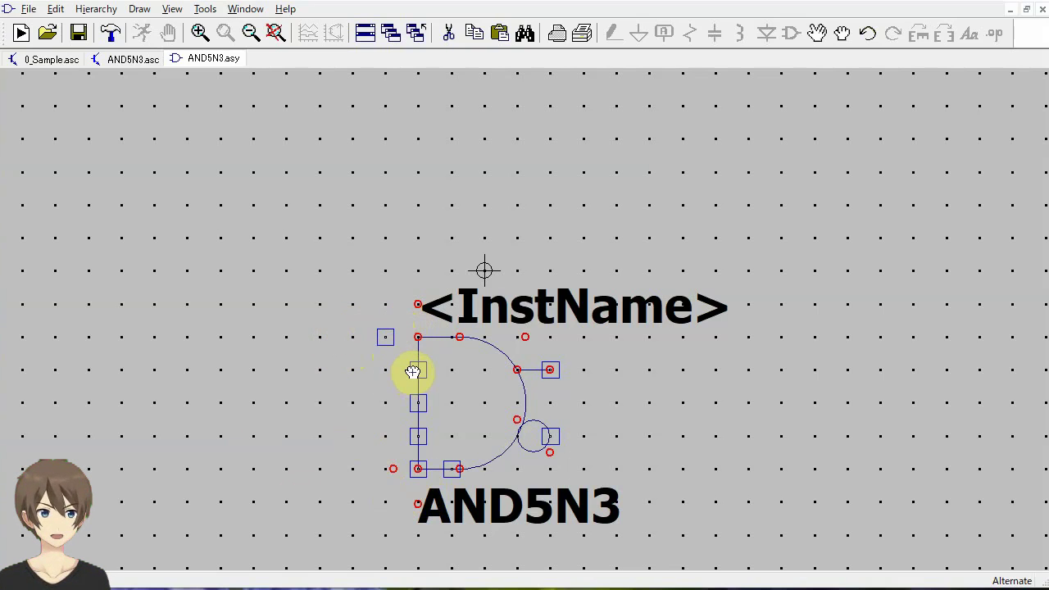
{"action": "left_click", "coordinate": [413, 369]}
{"action": "left_click", "coordinate": [386, 369]}
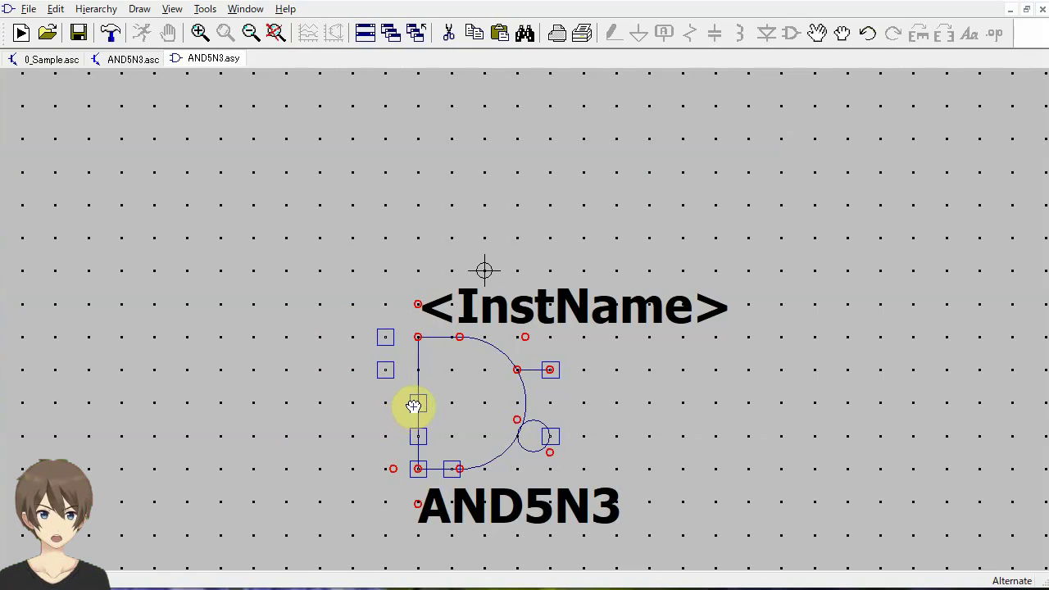
{"action": "left_click", "coordinate": [414, 406]}
{"action": "left_click", "coordinate": [390, 404]}
{"action": "left_click", "coordinate": [413, 436]}
{"action": "left_click", "coordinate": [385, 436]}
{"action": "left_click", "coordinate": [411, 467]}
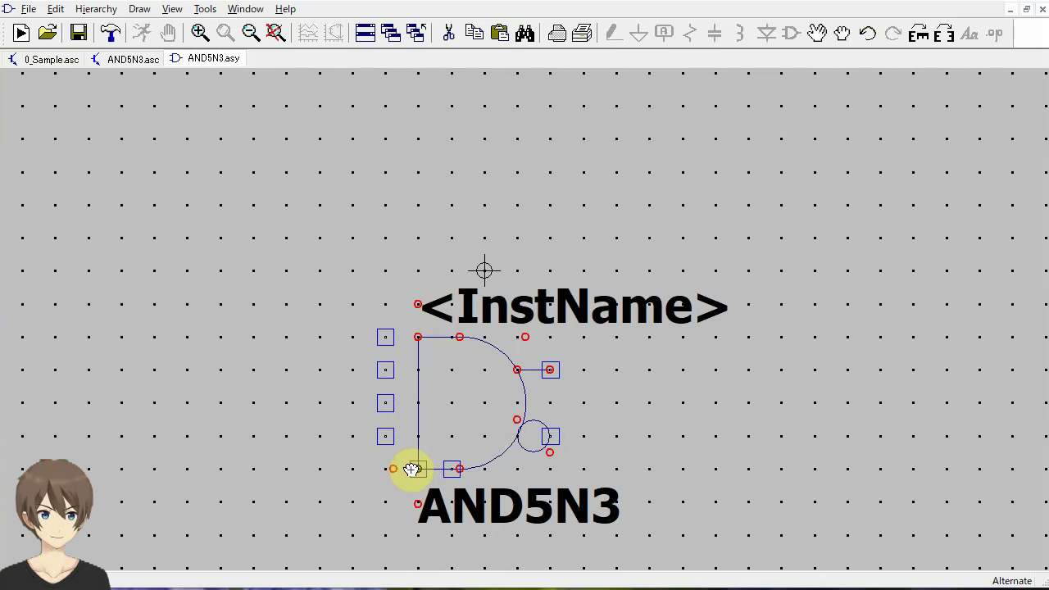
{"action": "left_click", "coordinate": [384, 469]}
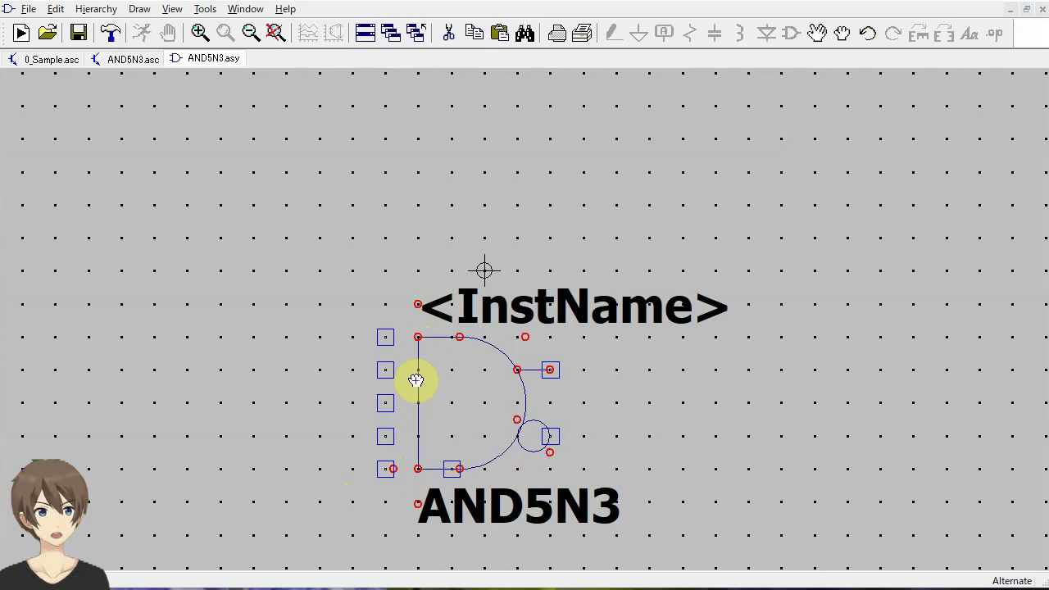
Move the inverted output pin one grid step right of its inversion circle
{"action": "left_click", "coordinate": [551, 435]}
{"action": "left_click", "coordinate": [581, 434]}
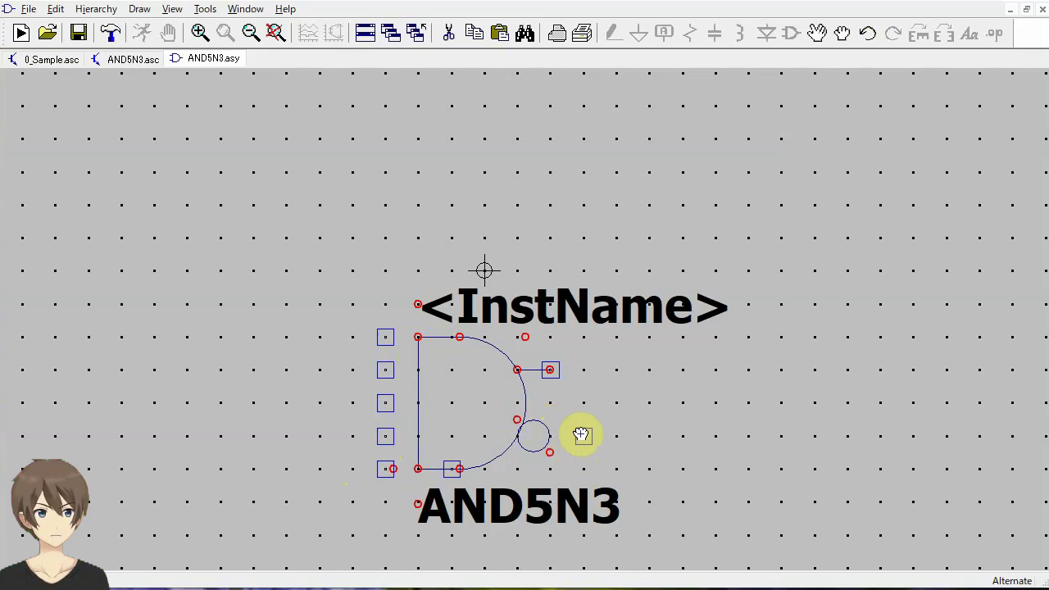
Duplicate the output's inversion circle between each of the five input pins and the gate body
{"action": "key", "text": "F6"}
{"action": "left_click_drag", "start_coordinate": [506, 402], "coordinate": [562, 468]}
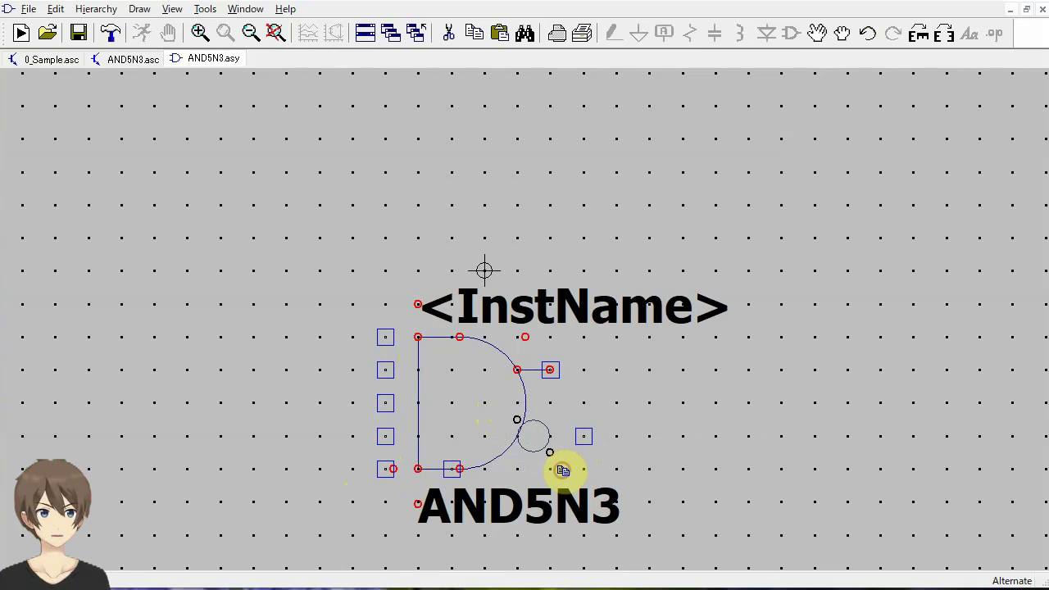
{"action": "left_click", "coordinate": [429, 372]}
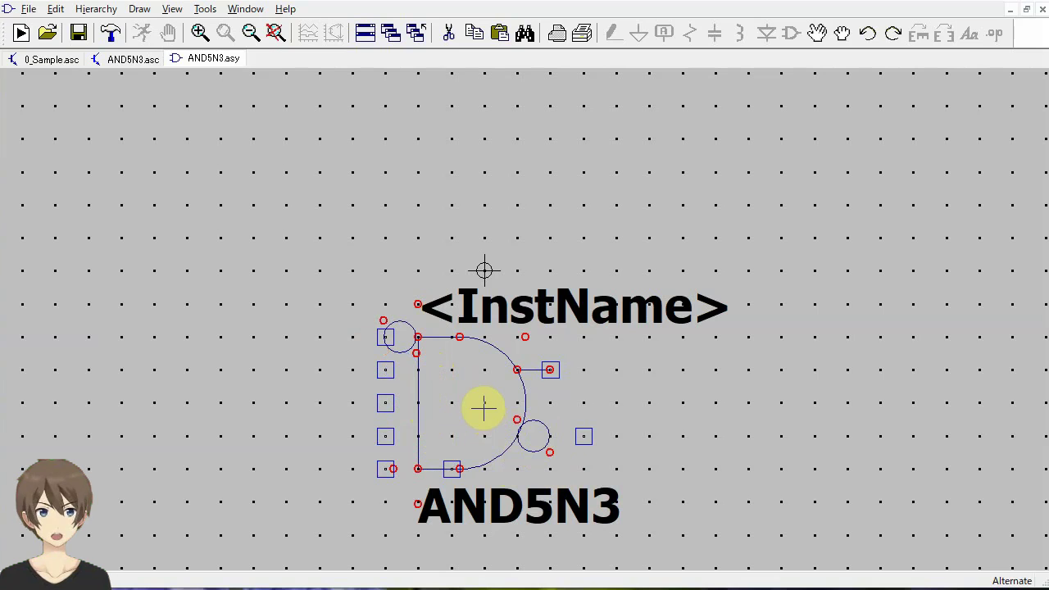
{"action": "key", "text": "F6"}
{"action": "left_click_drag", "start_coordinate": [498, 404], "coordinate": [560, 467]}
{"action": "left_click", "coordinate": [427, 402]}
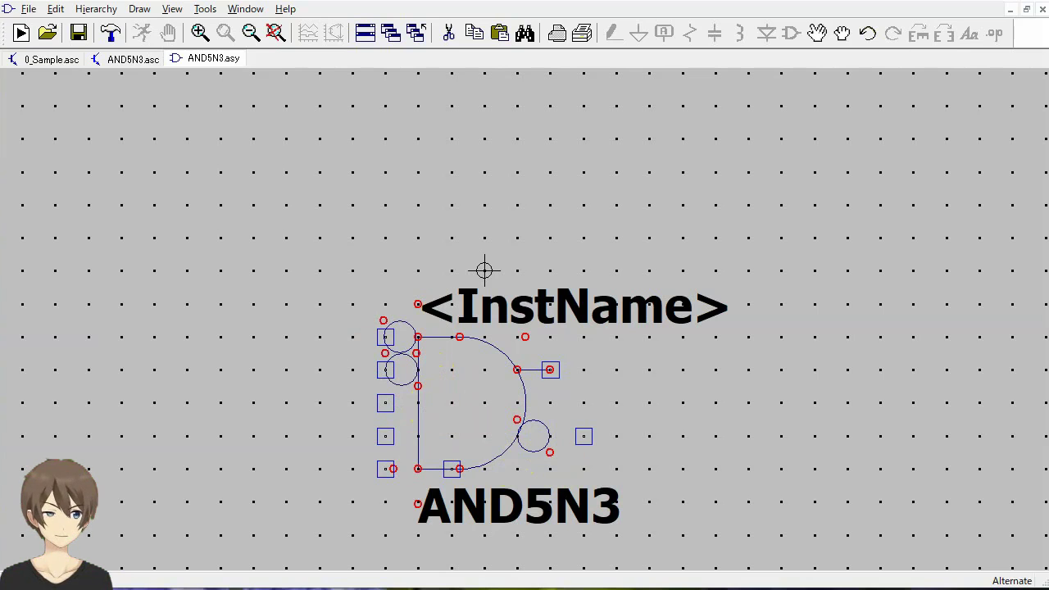
{"action": "mouse_move", "coordinate": [327, 449]}
{"action": "left_mouse_down"}
{"action": "mouse_move", "coordinate": [382, 446]}
{"action": "mouse_move", "coordinate": [393, 481]}
{"action": "mouse_move", "coordinate": [546, 435]}
{"action": "mouse_move", "coordinate": [568, 450]}
{"action": "mouse_move", "coordinate": [375, 330]}
{"action": "mouse_move", "coordinate": [400, 335]}
{"action": "mouse_move", "coordinate": [374, 330]}
{"action": "mouse_move", "coordinate": [384, 336]}
{"action": "left_mouse_up"}
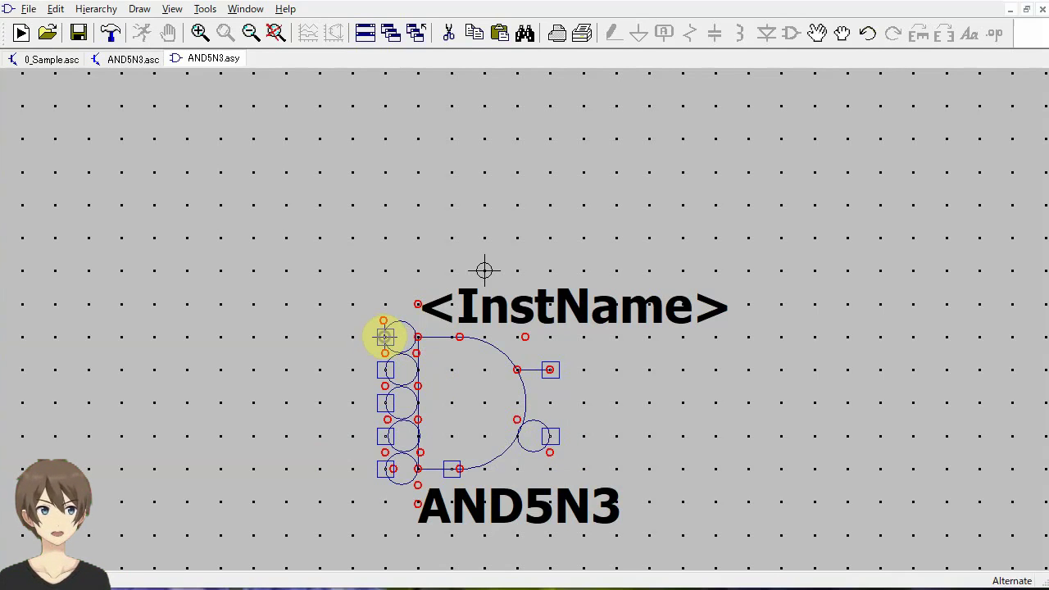
Check the label and netlist order of the first, second and fifth input pins on the AND5N3 symbol
{"action": "right_click", "coordinate": [384, 336]}
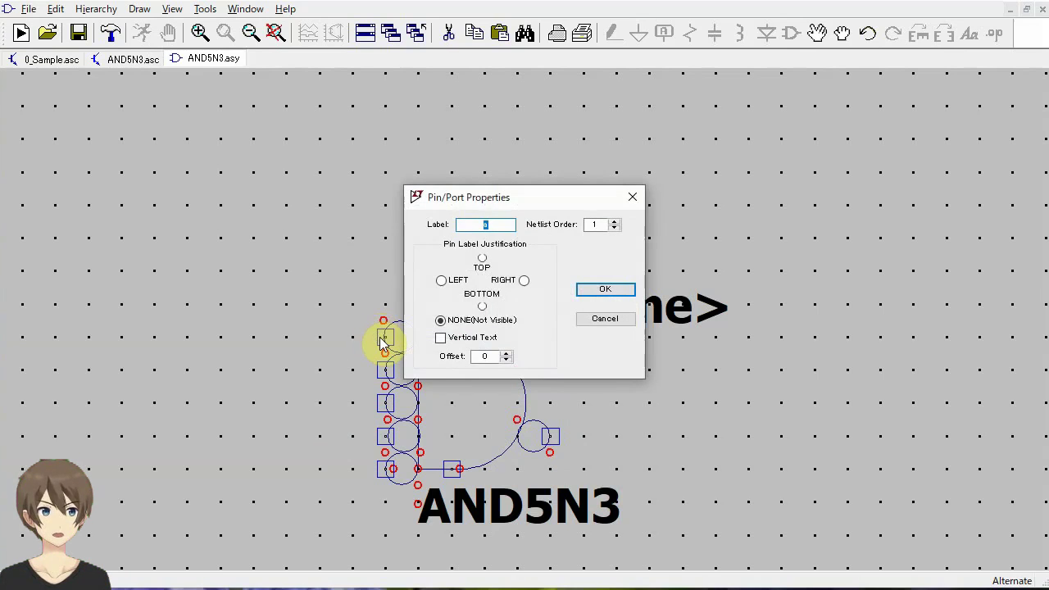
{"action": "left_click", "coordinate": [507, 224]}
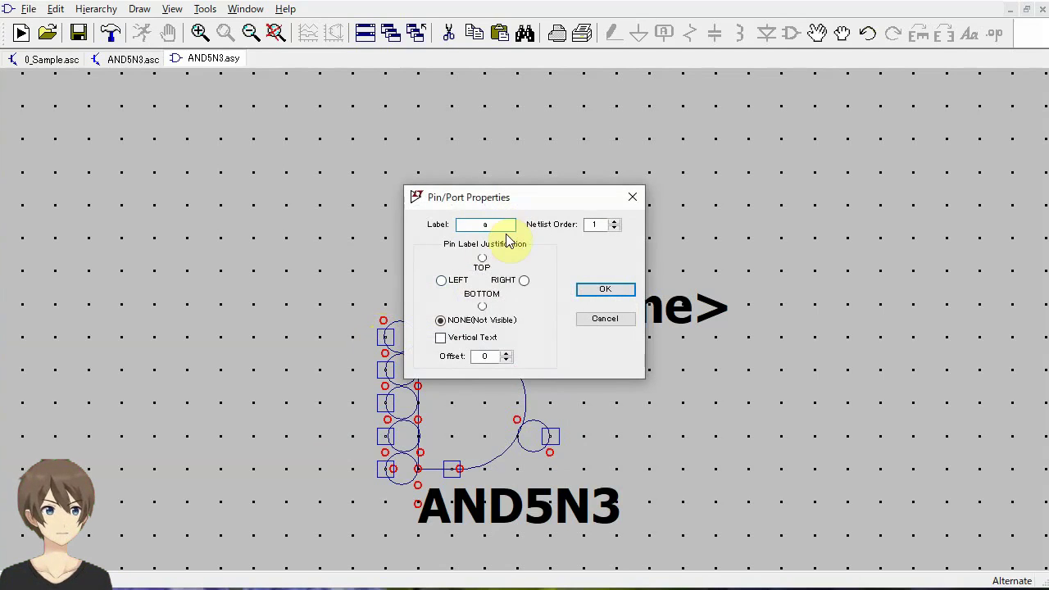
{"action": "left_click", "coordinate": [632, 196]}
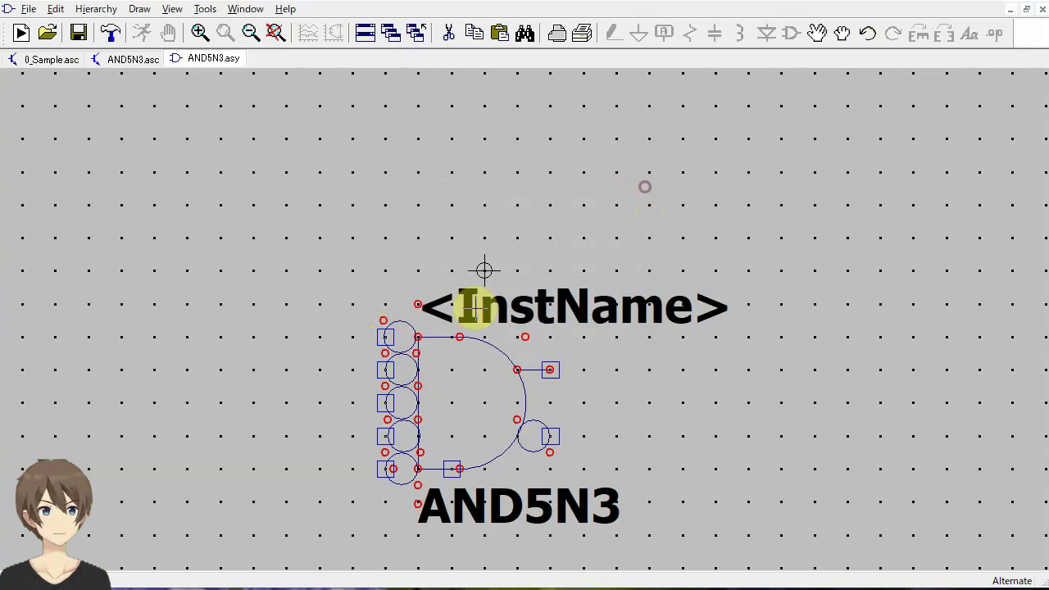
{"action": "right_click", "coordinate": [381, 369]}
{"action": "left_click", "coordinate": [502, 223]}
{"action": "type", "text": "b"}
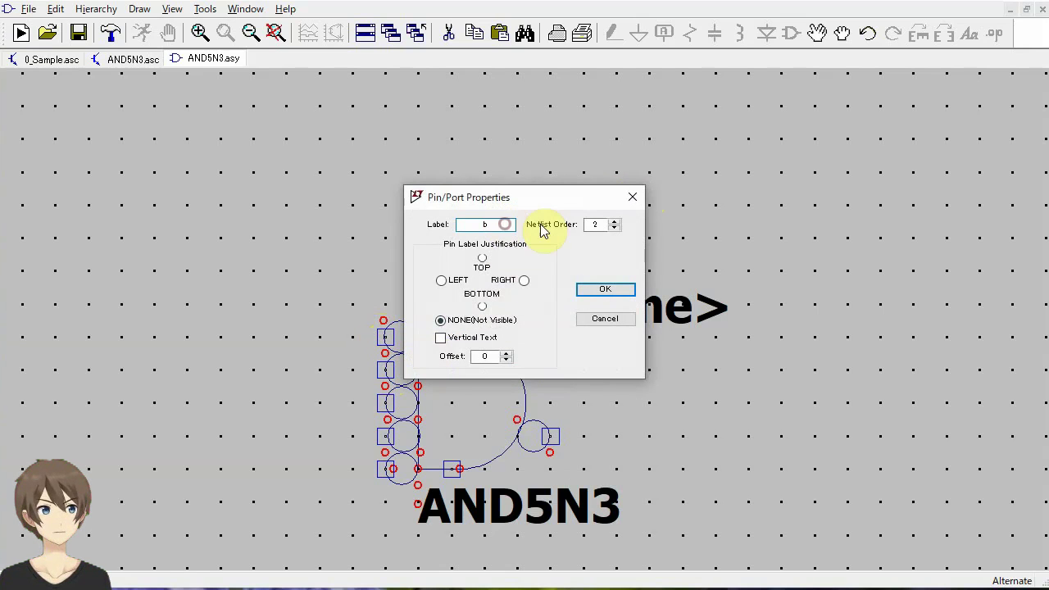
{"action": "left_click", "coordinate": [632, 196]}
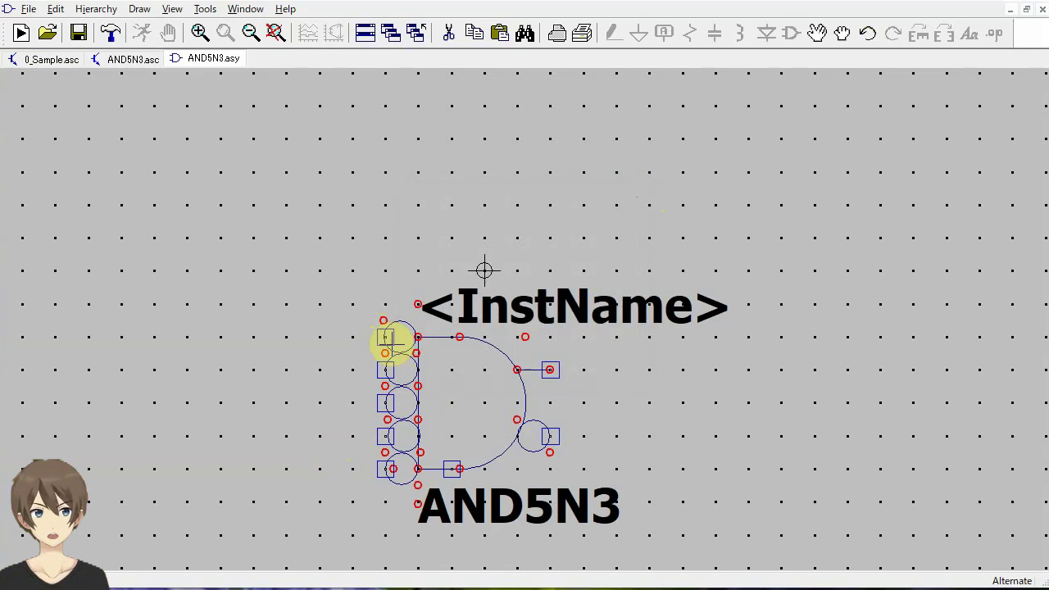
{"action": "right_click", "coordinate": [385, 470]}
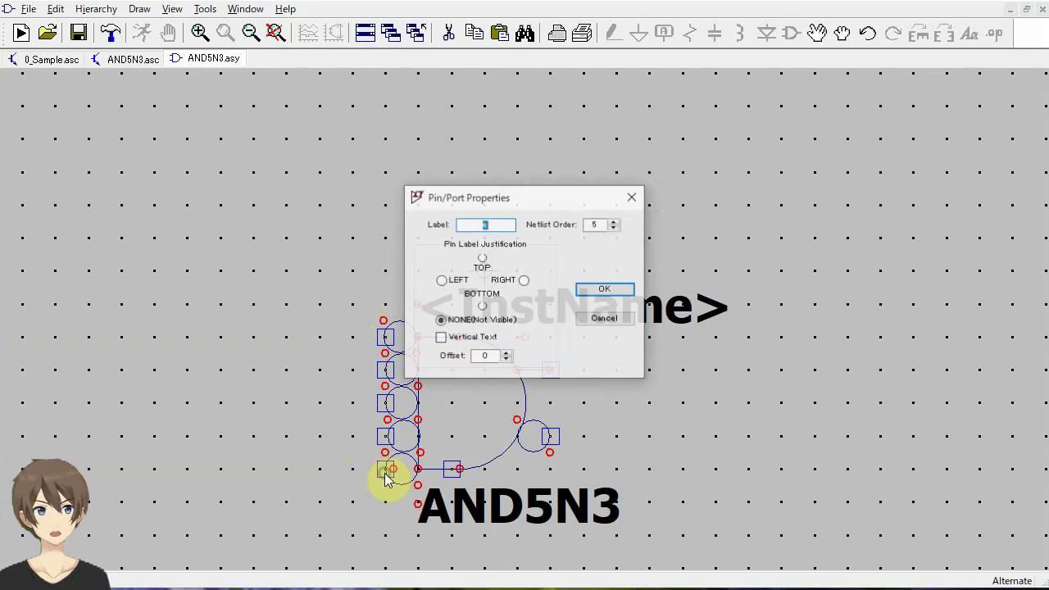
{"action": "left_click", "coordinate": [505, 223]}
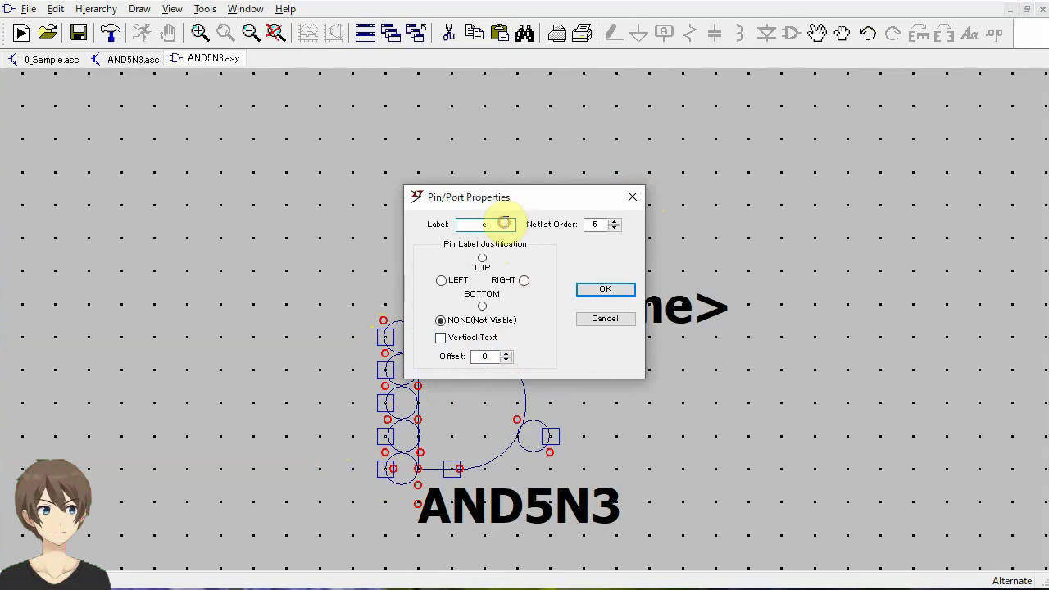
{"action": "left_click", "coordinate": [616, 289]}
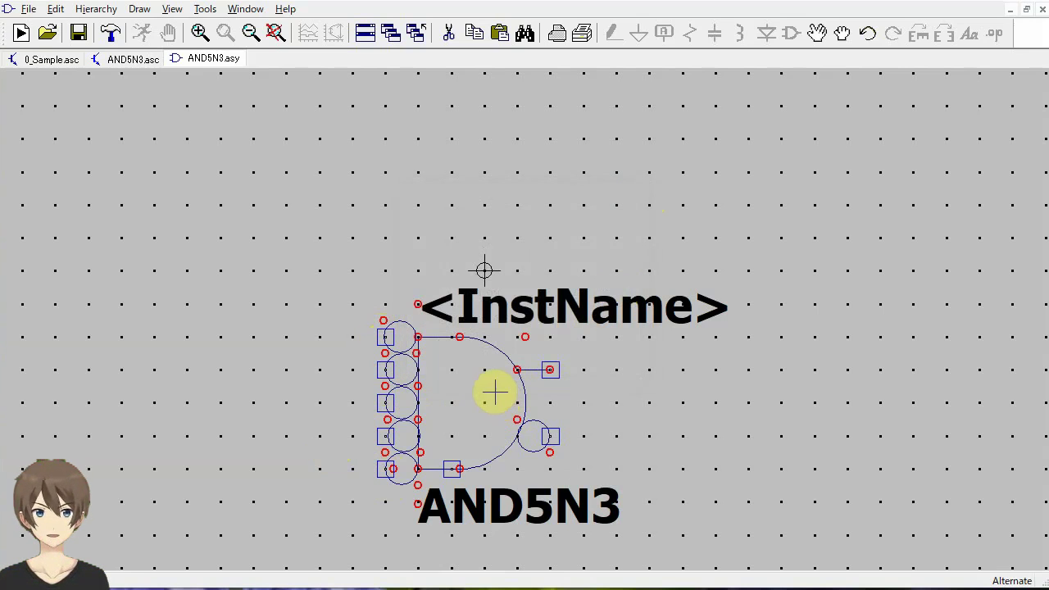
Check the label and netlist order of the inverted and non-inverted output pins
{"action": "right_click", "coordinate": [548, 370]}
{"action": "left_click", "coordinate": [604, 289]}
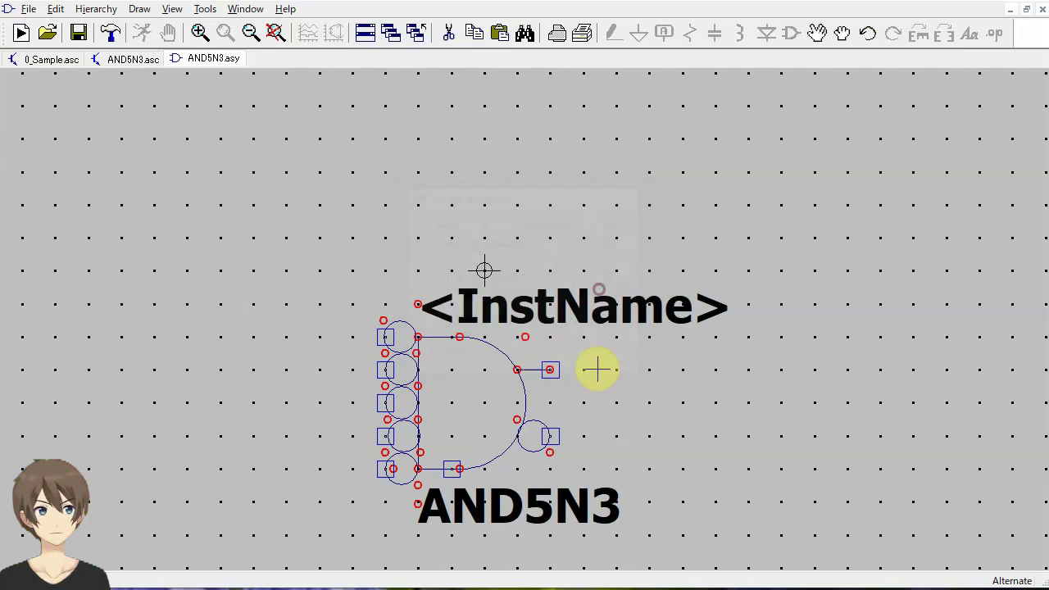
{"action": "right_click", "coordinate": [555, 435]}
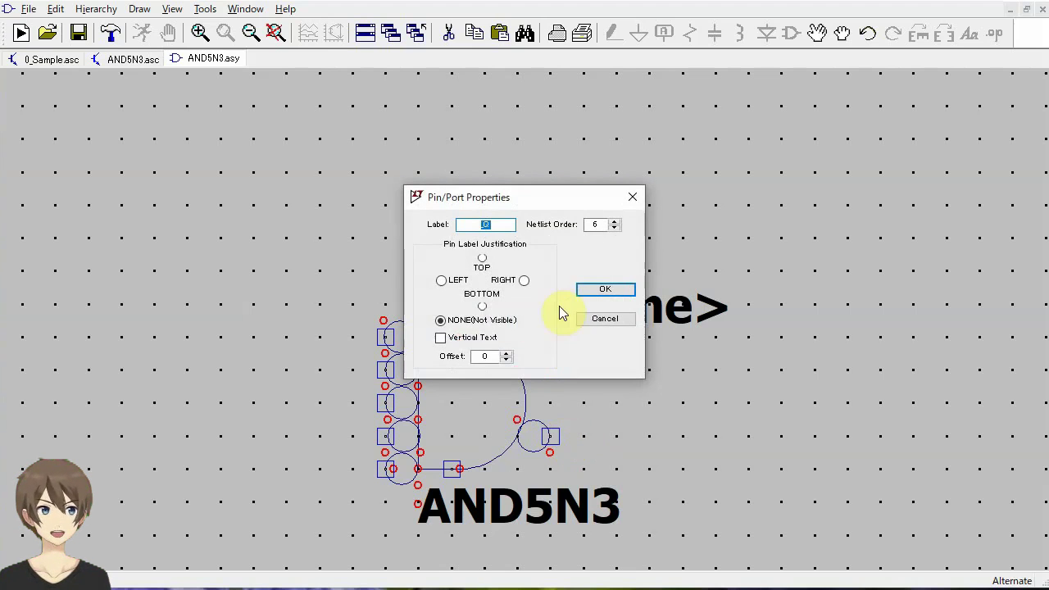
{"action": "left_click", "coordinate": [509, 223]}
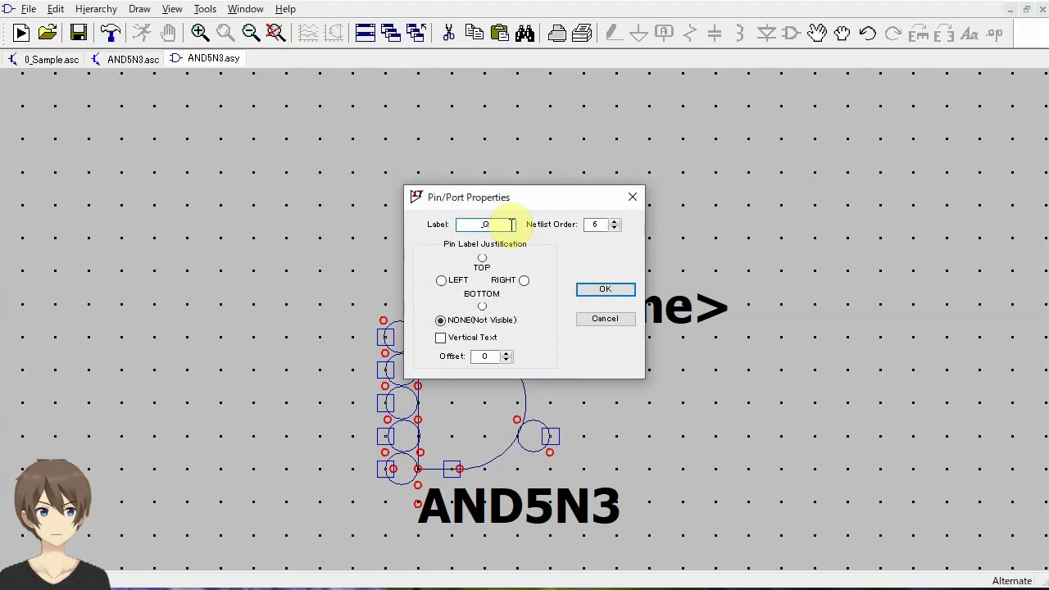
{"action": "key", "text": "Return"}
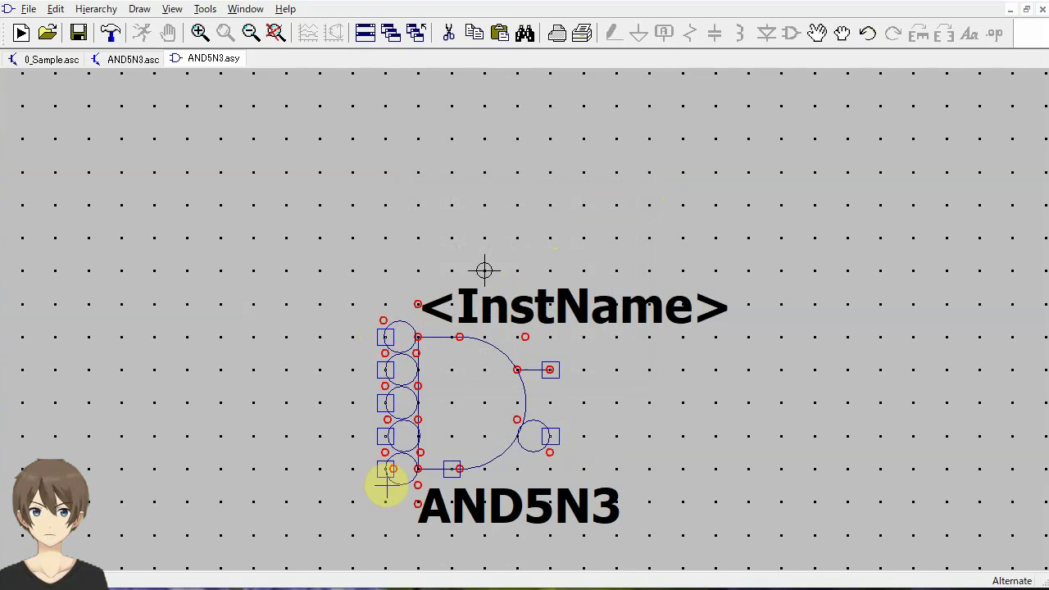
{"action": "right_click", "coordinate": [549, 370]}
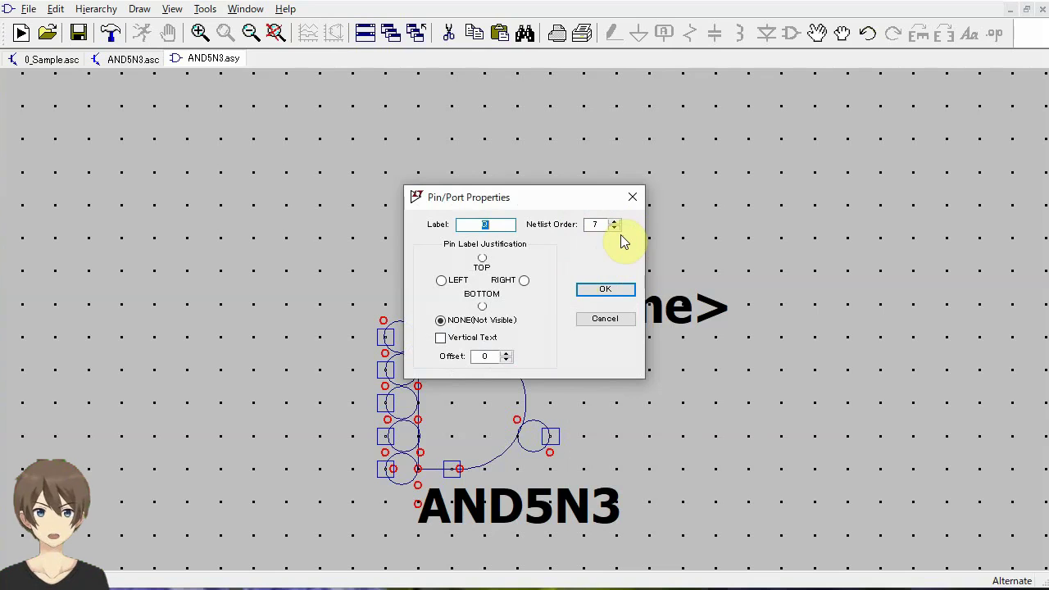
{"action": "left_click", "coordinate": [605, 290]}
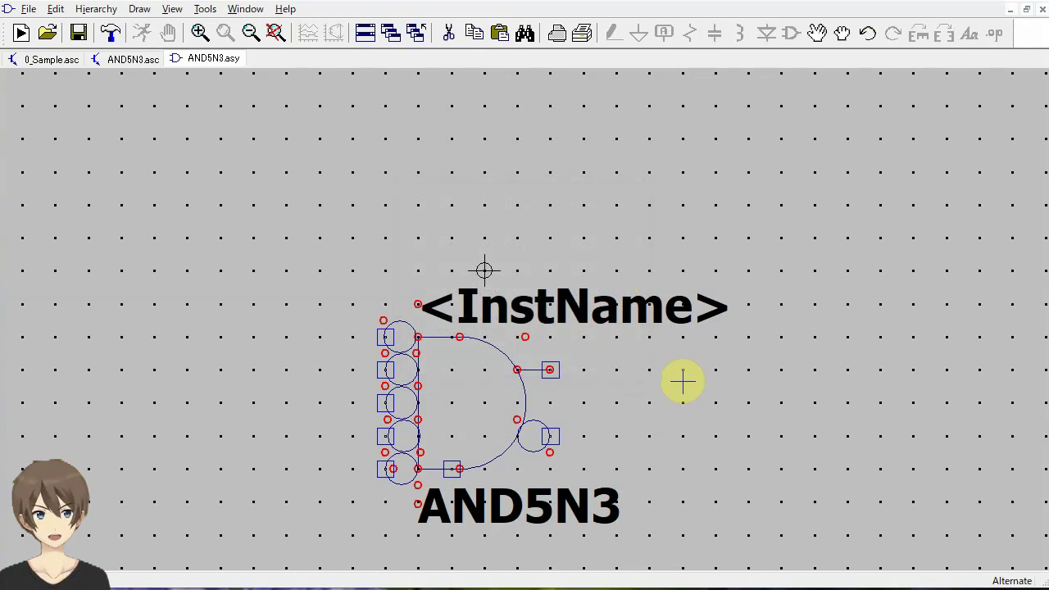
Save the finished AND5N3 symbol with its mix of inverted and non-inverted inputs
{"action": "left_click", "coordinate": [549, 369]}
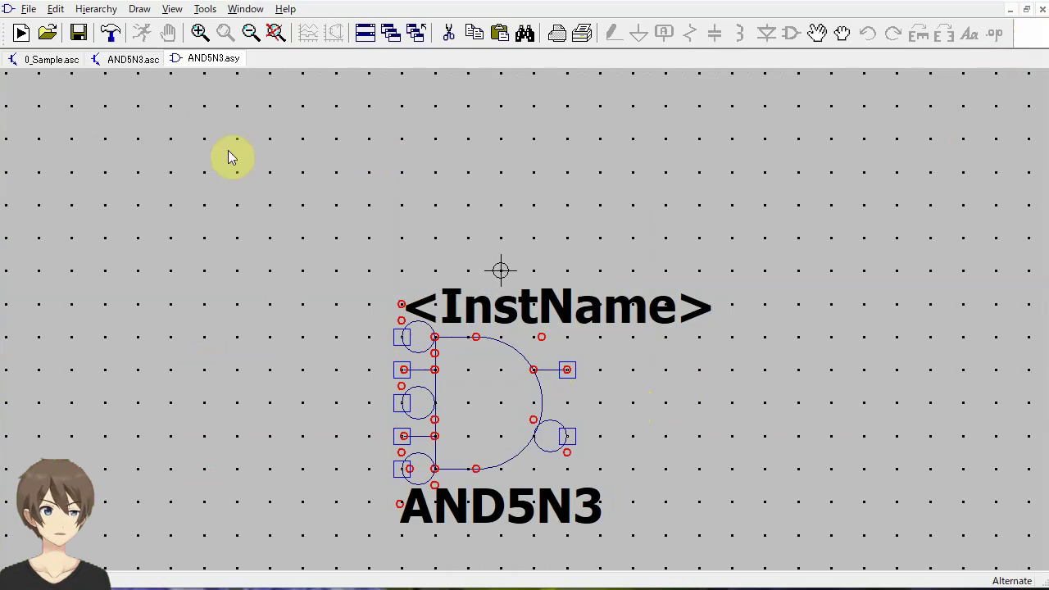
{"action": "left_click", "coordinate": [79, 32]}
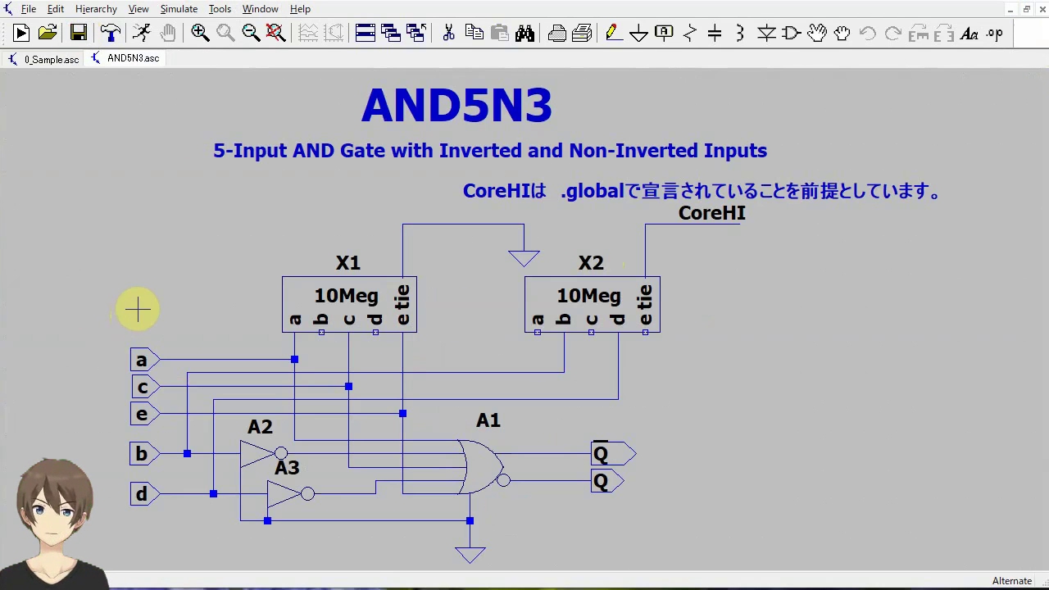
Open the symbol that belongs to the AND5N3 schematic to inspect it, and close it
{"action": "left_click", "coordinate": [96, 10]}
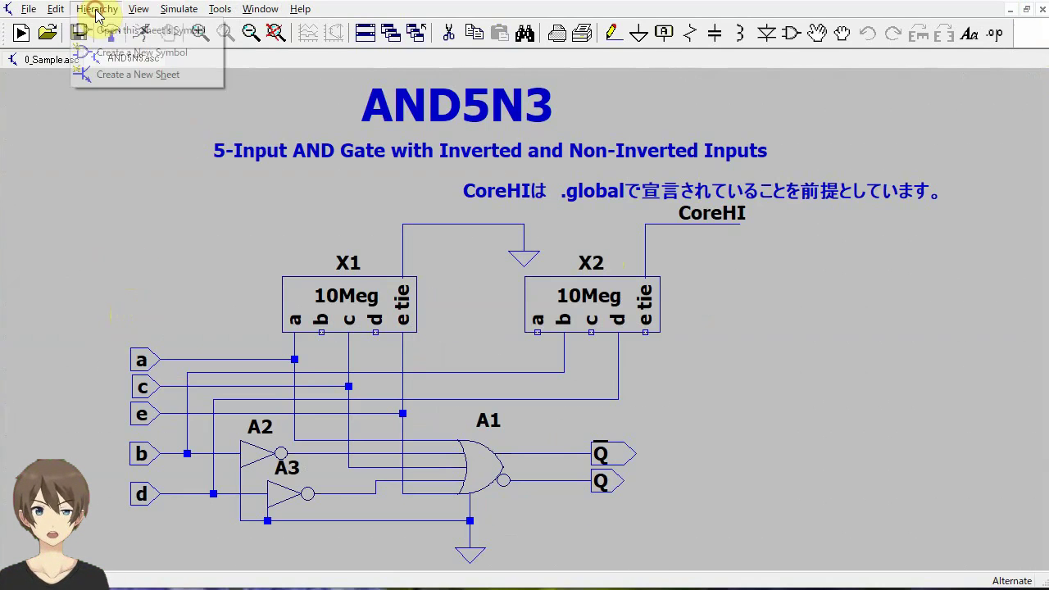
{"action": "left_click", "coordinate": [103, 31]}
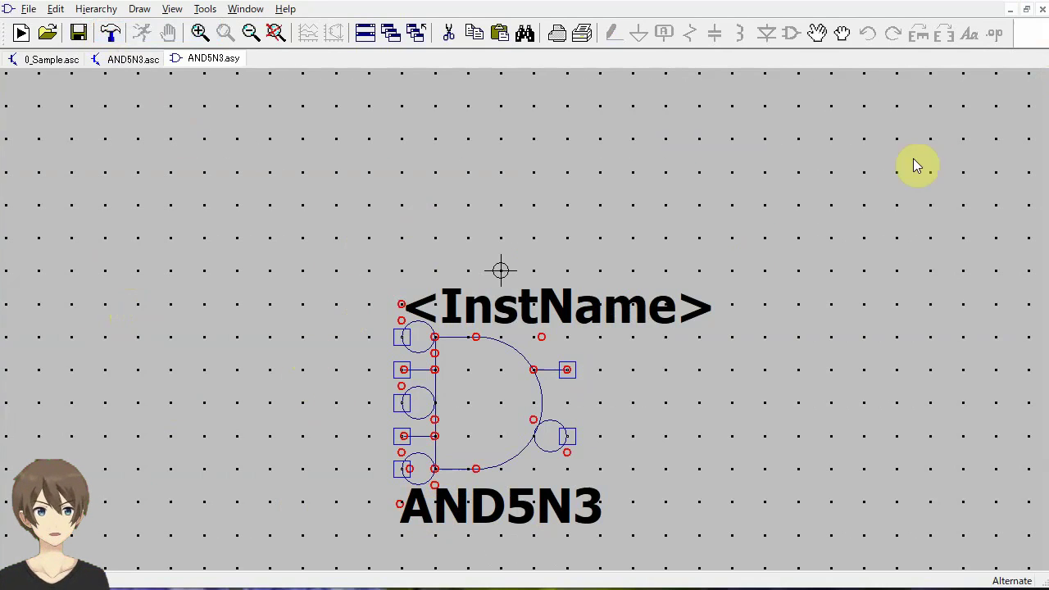
{"action": "left_click", "coordinate": [1041, 10]}
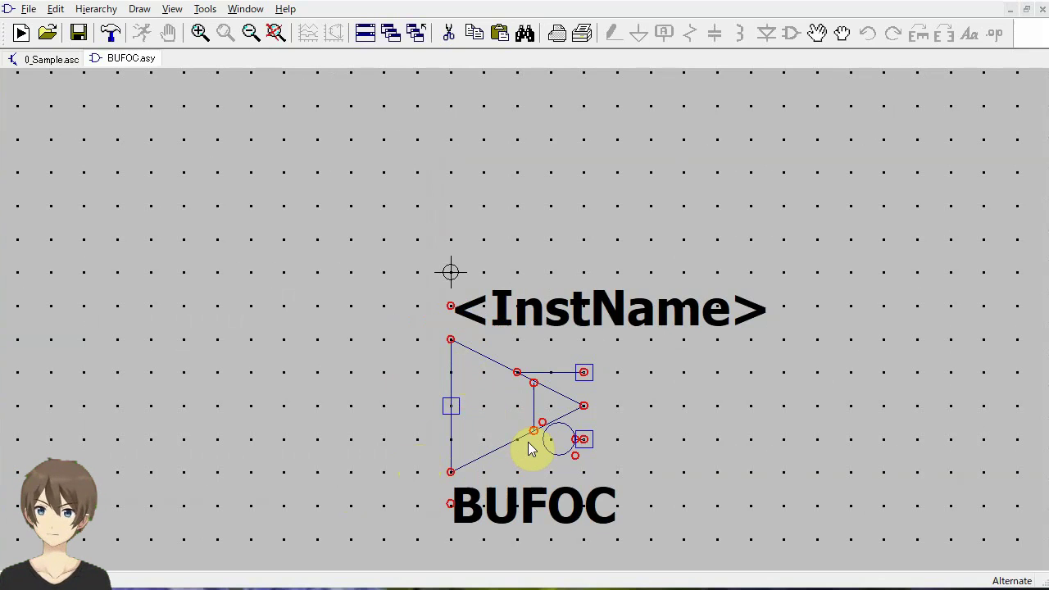
Review the symbol type and attribute values of the BUFOC symbol, and close the attribute editor
{"action": "right_click", "coordinate": [222, 232]}
{"action": "mouse_move", "coordinate": [277, 360]}
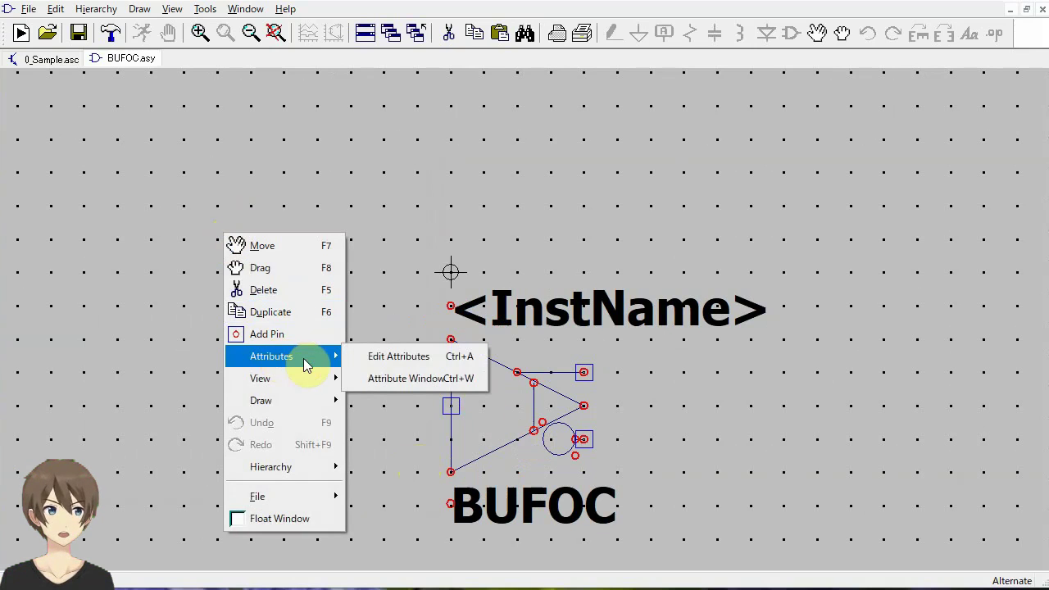
{"action": "left_click", "coordinate": [361, 360]}
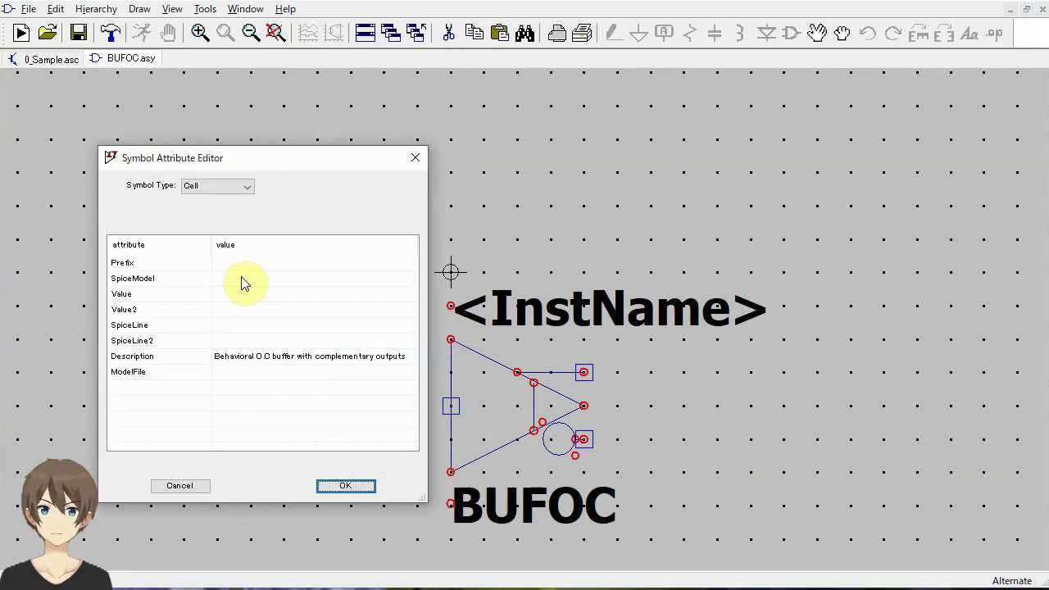
{"action": "left_click", "coordinate": [345, 487]}
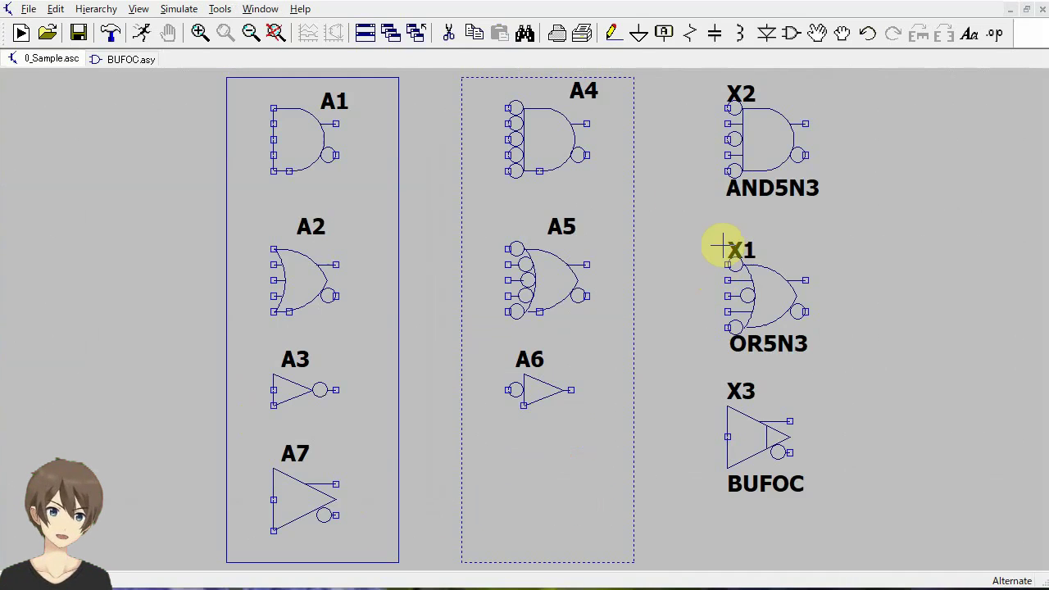